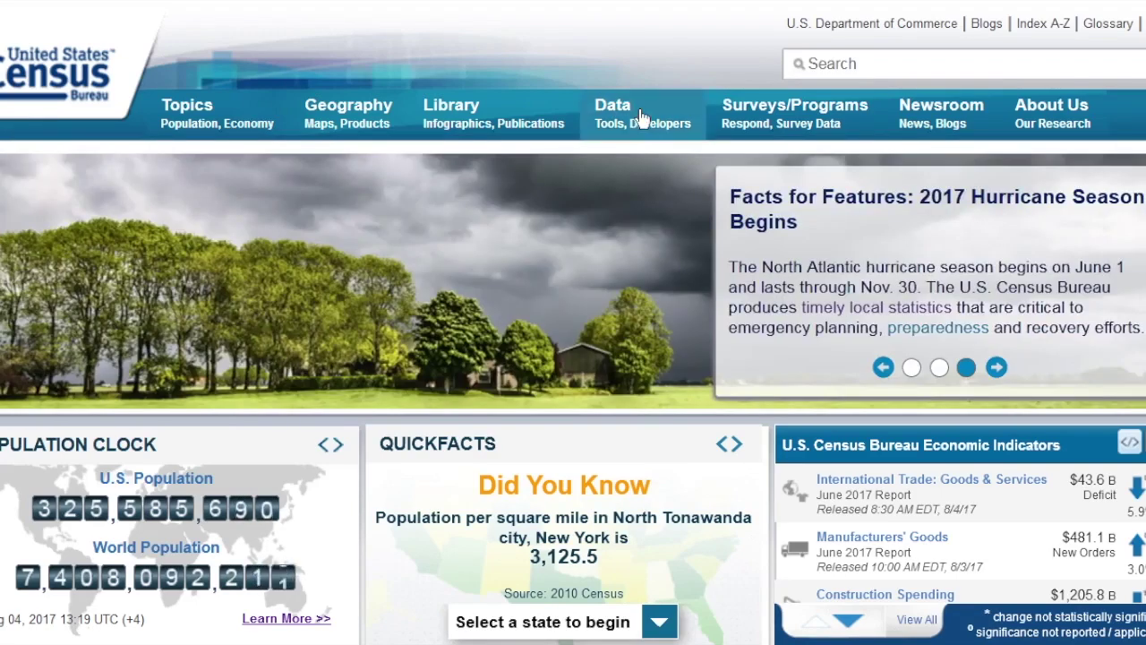
- Go to American FactFinder through the Census.gov Data menu's Data Tools & Apps listing
left_click(637, 116)
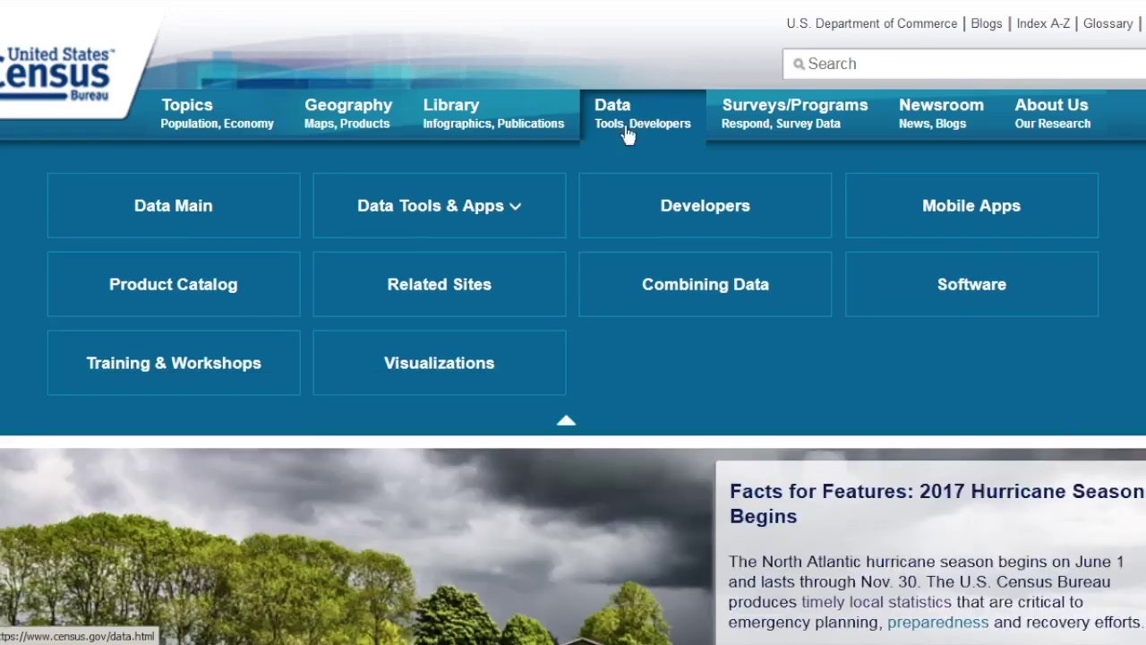
left_click(508, 214)
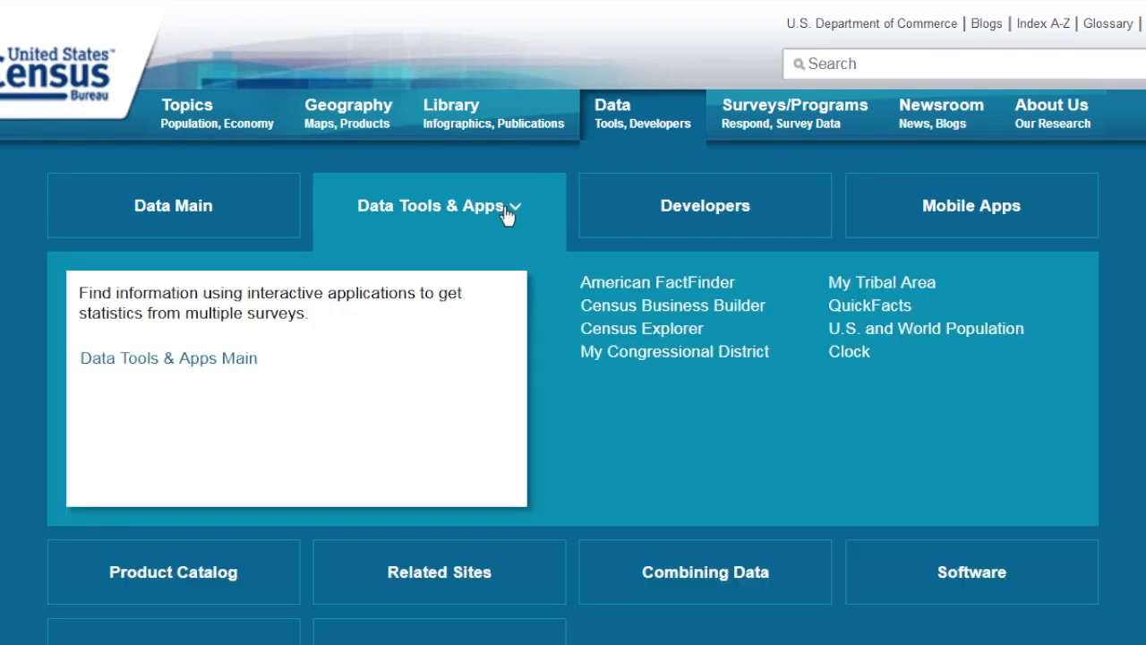
left_click(667, 286)
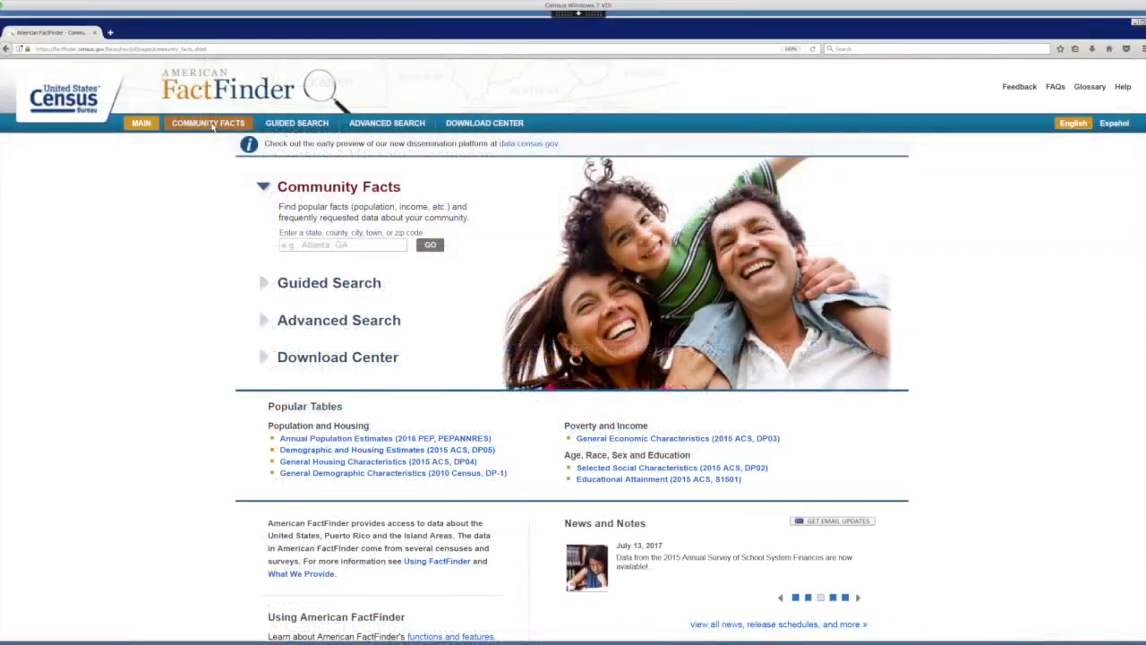
- Open Community Facts for the United States and browse its Age, Education and Governments categories
left_click(211, 123)
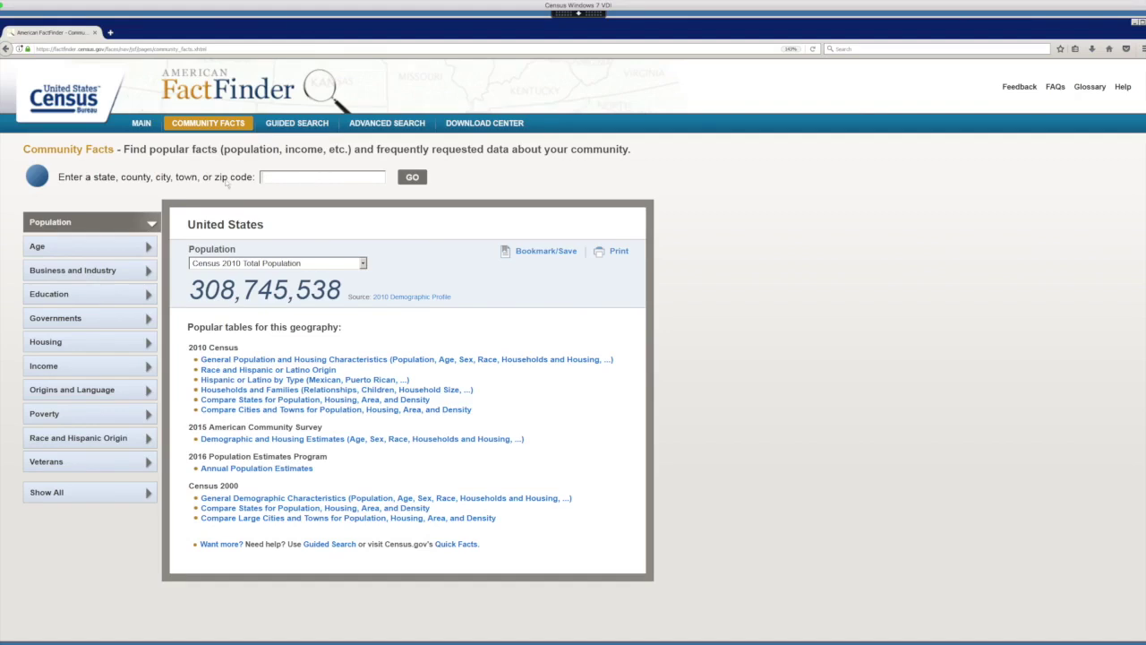
left_click_drag(269, 229, 183, 229)
left_click(182, 227)
left_click(54, 246)
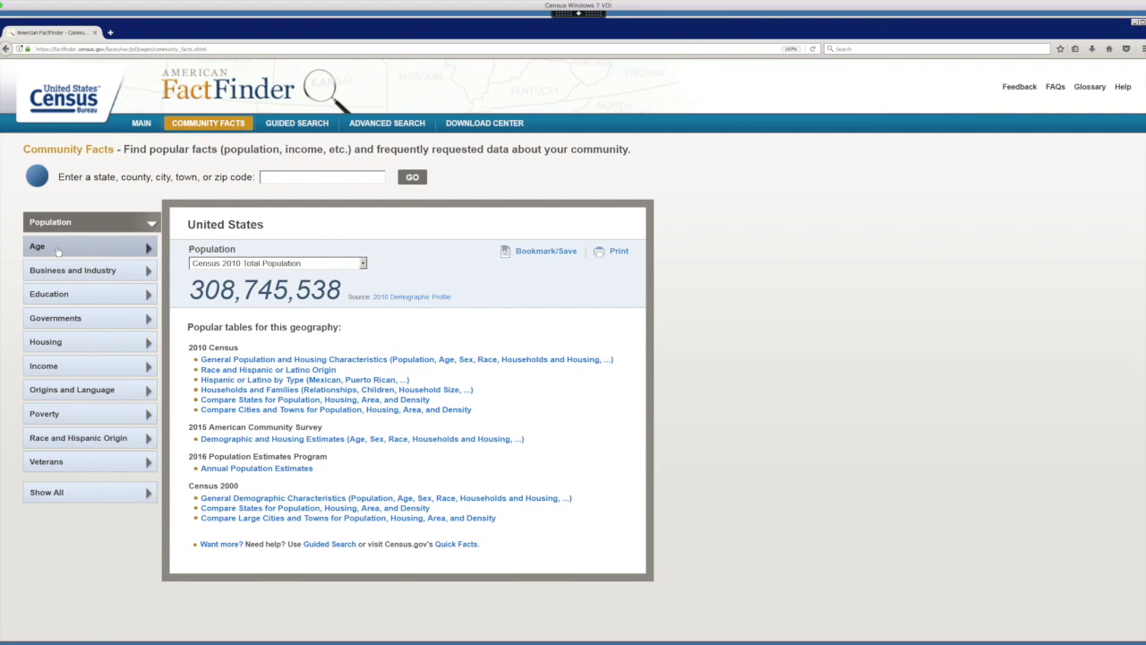
left_click(65, 303)
left_click(68, 318)
left_click(72, 246)
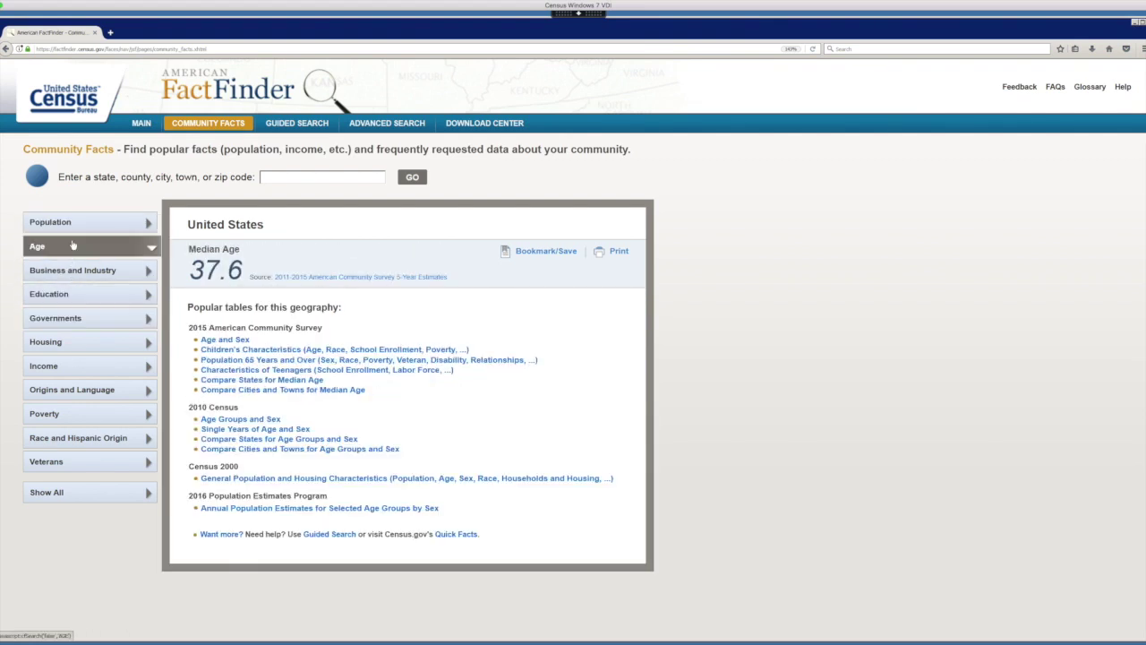
left_click(81, 223)
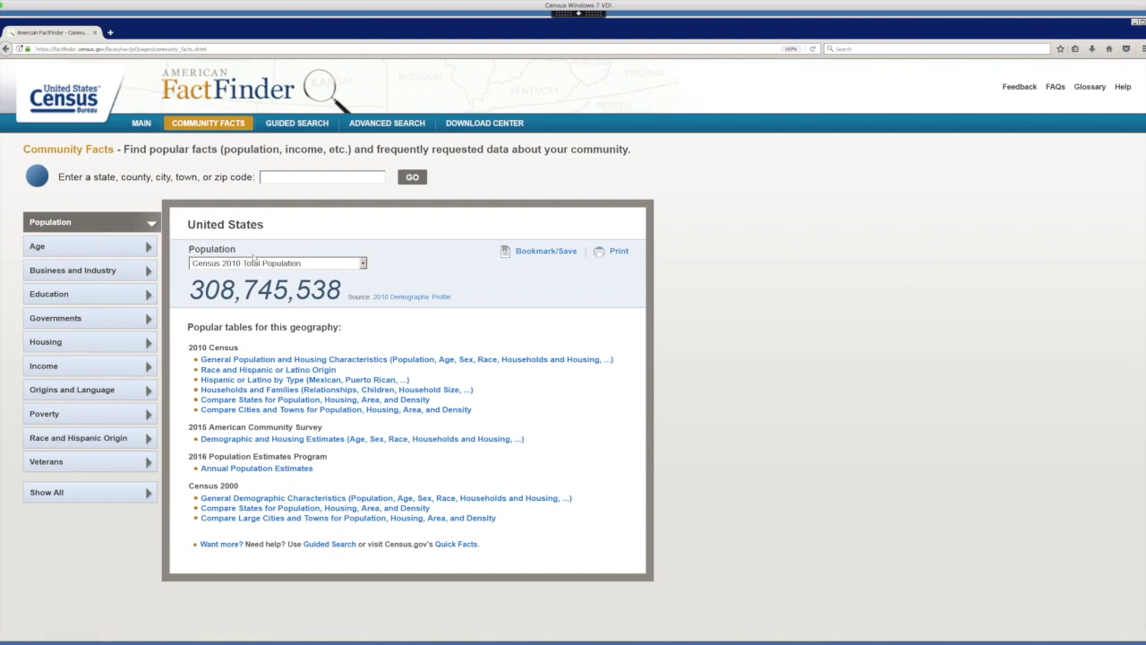
- Show the 2016 Population Estimate (323,127,513) and open the Annual Population Estimates table
left_click(364, 264)
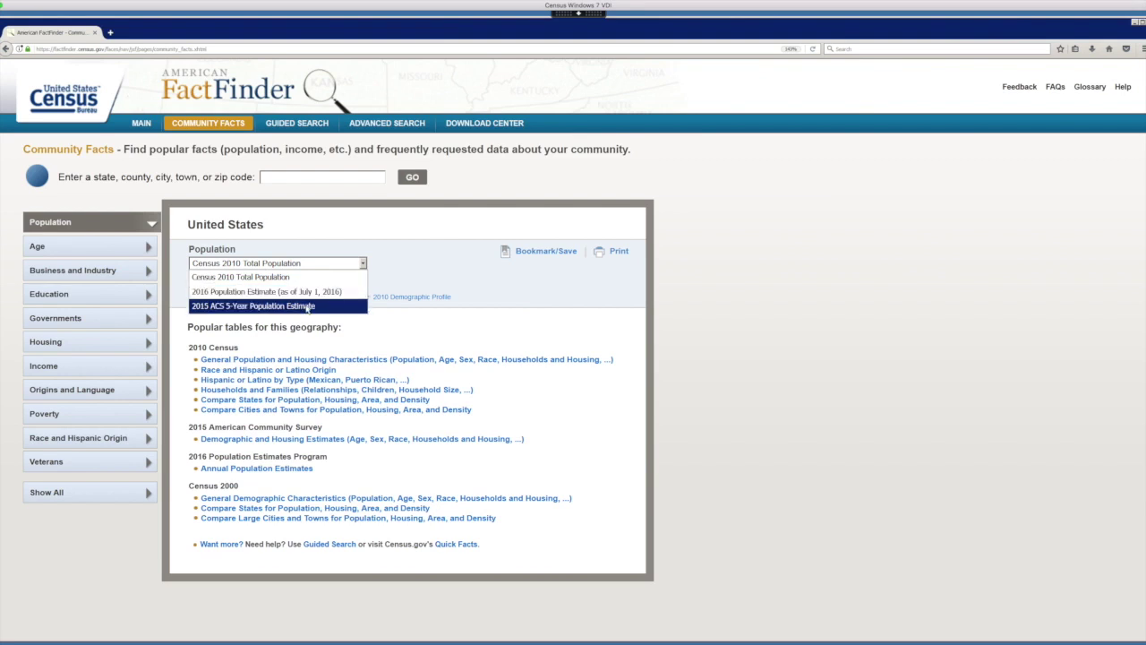
left_click(305, 292)
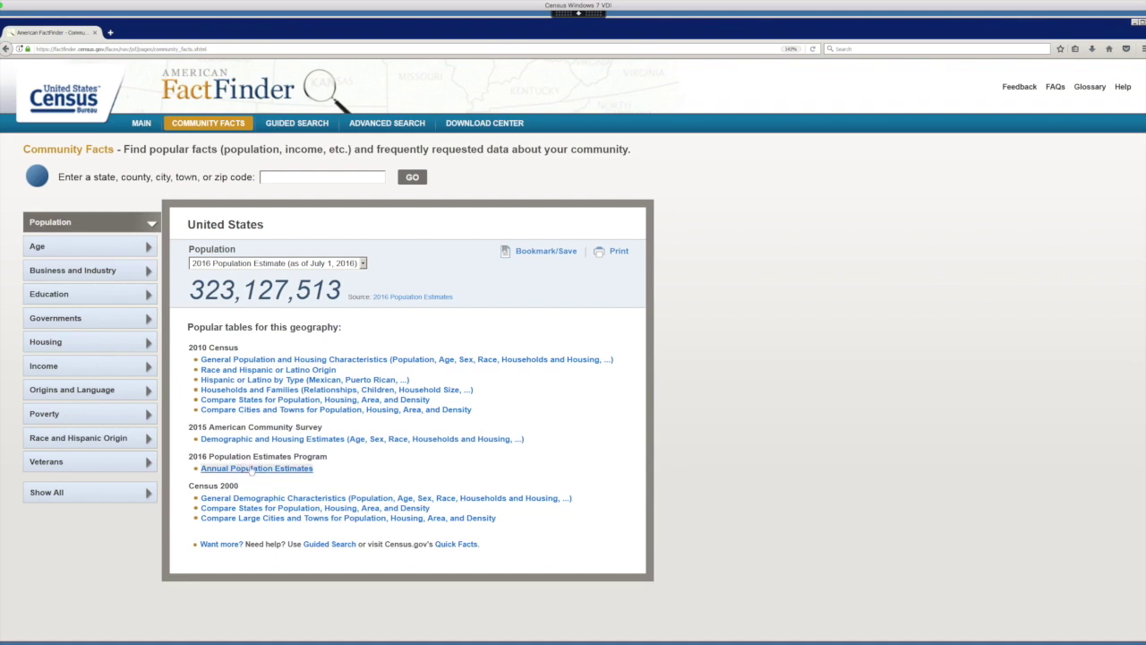
left_click(278, 468)
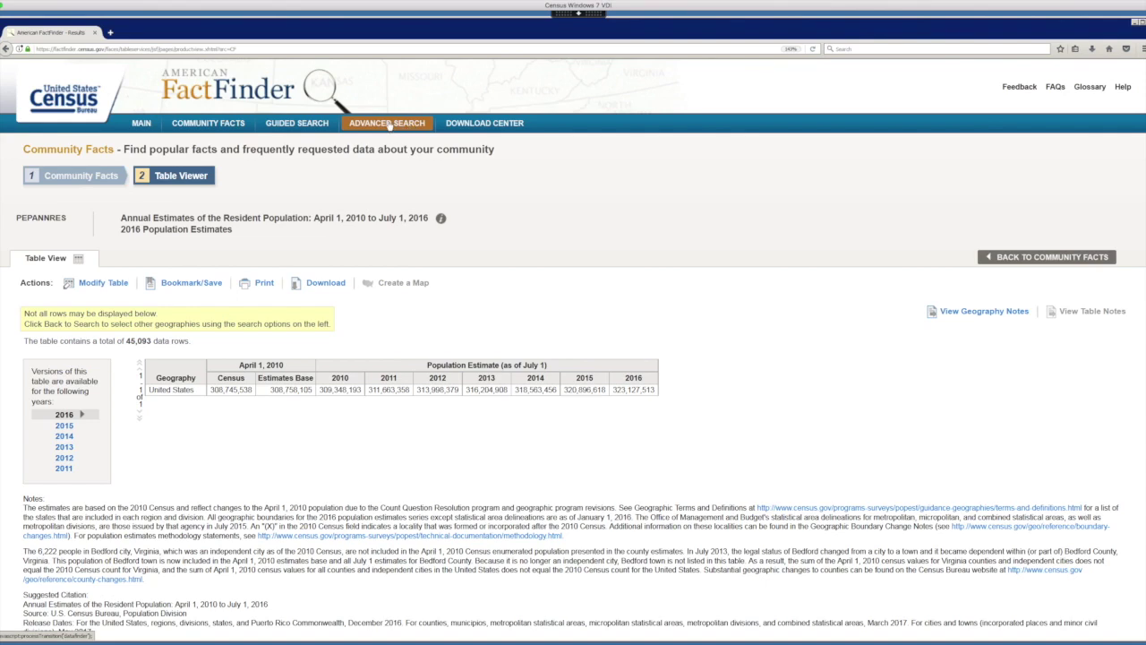
- Switch to Advanced Search once the annual estimates table has loaded
left_click(390, 126)
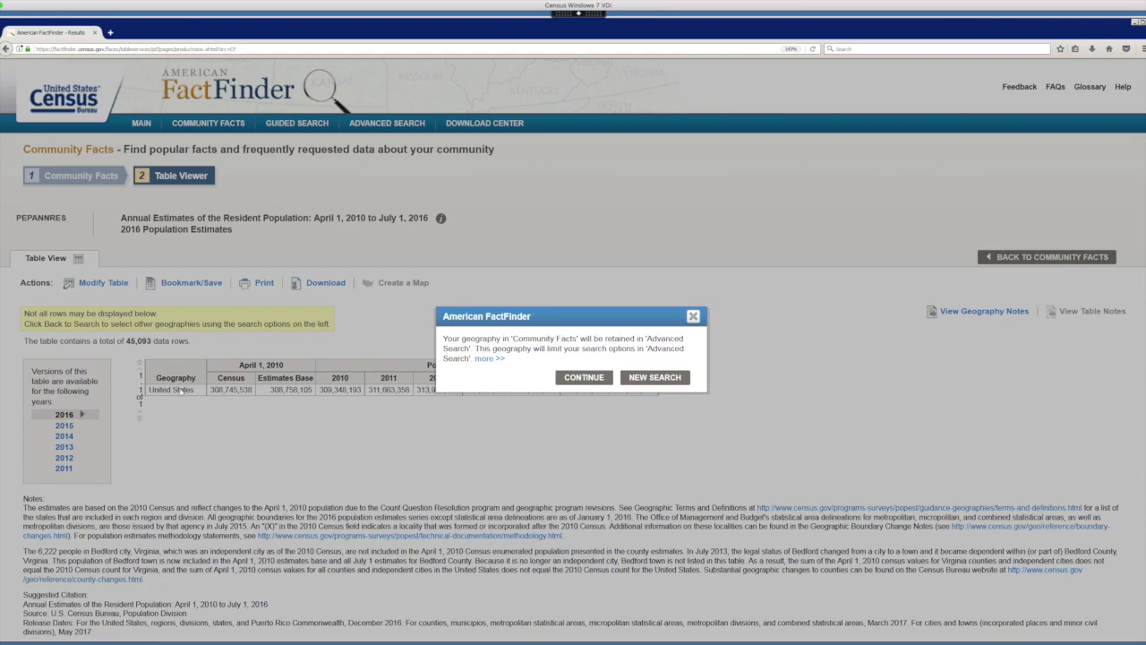
- Choose New Search so the Community Facts geography is not carried over
left_click(654, 377)
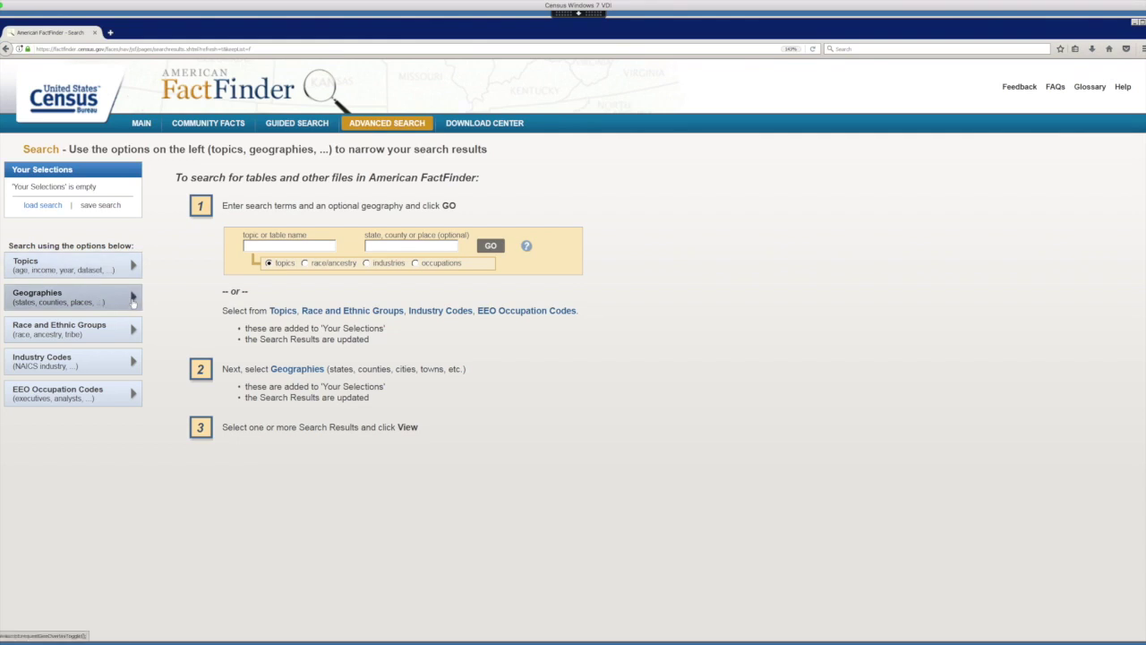
- Add 'County - 050' All Counties within United States to Your Selections
left_click(80, 298)
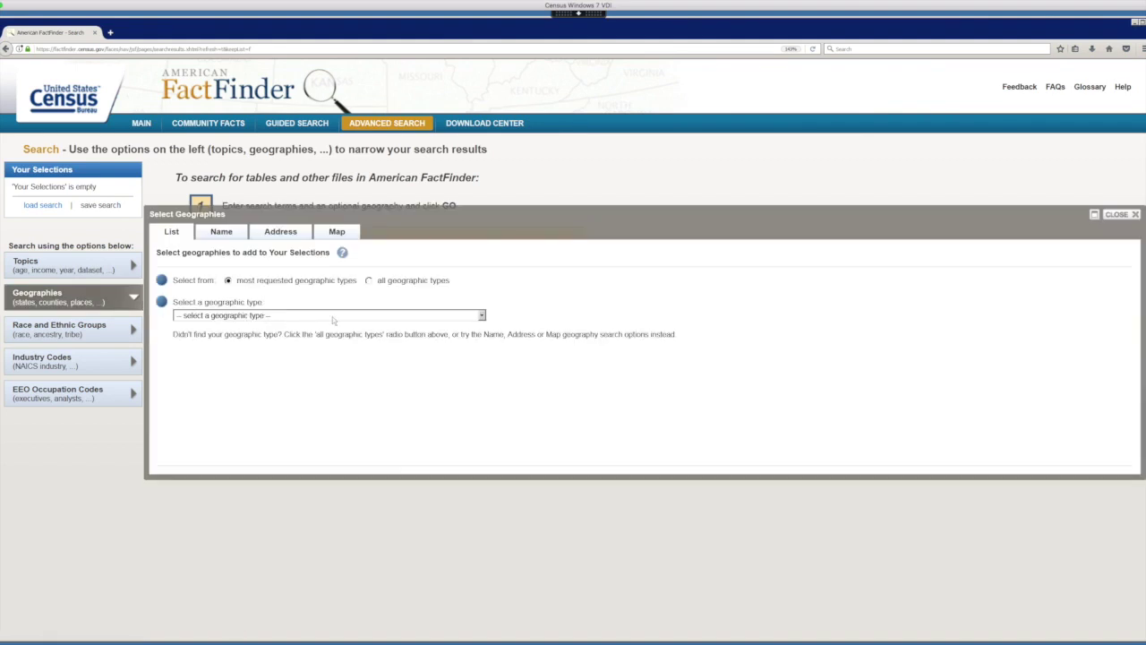
left_click(482, 317)
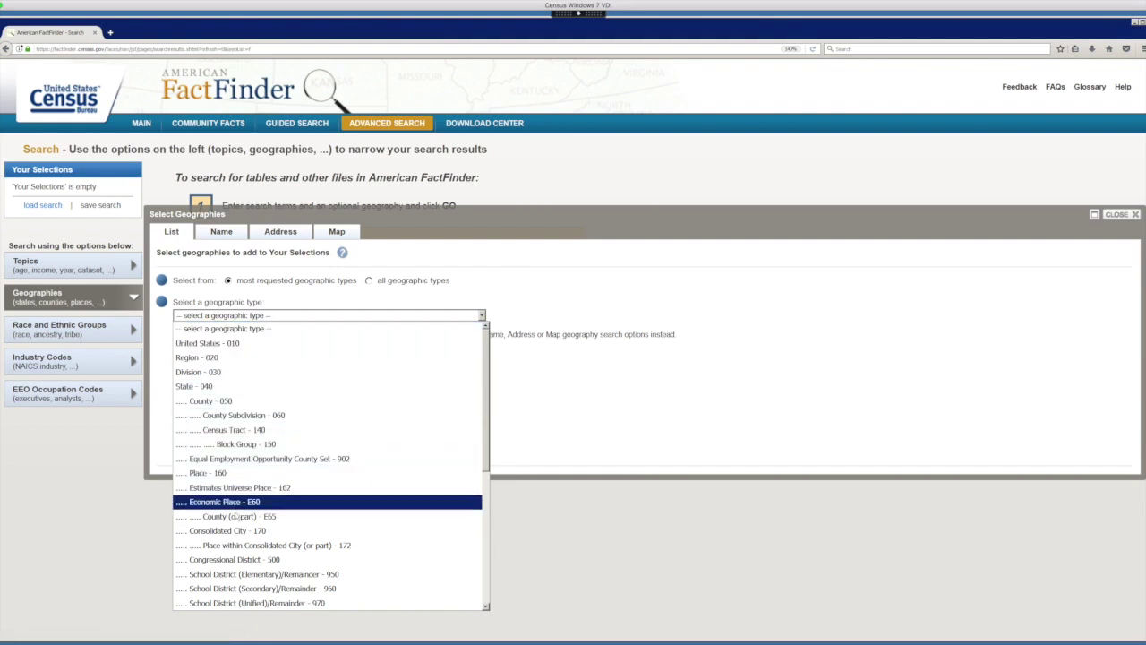
left_click(217, 404)
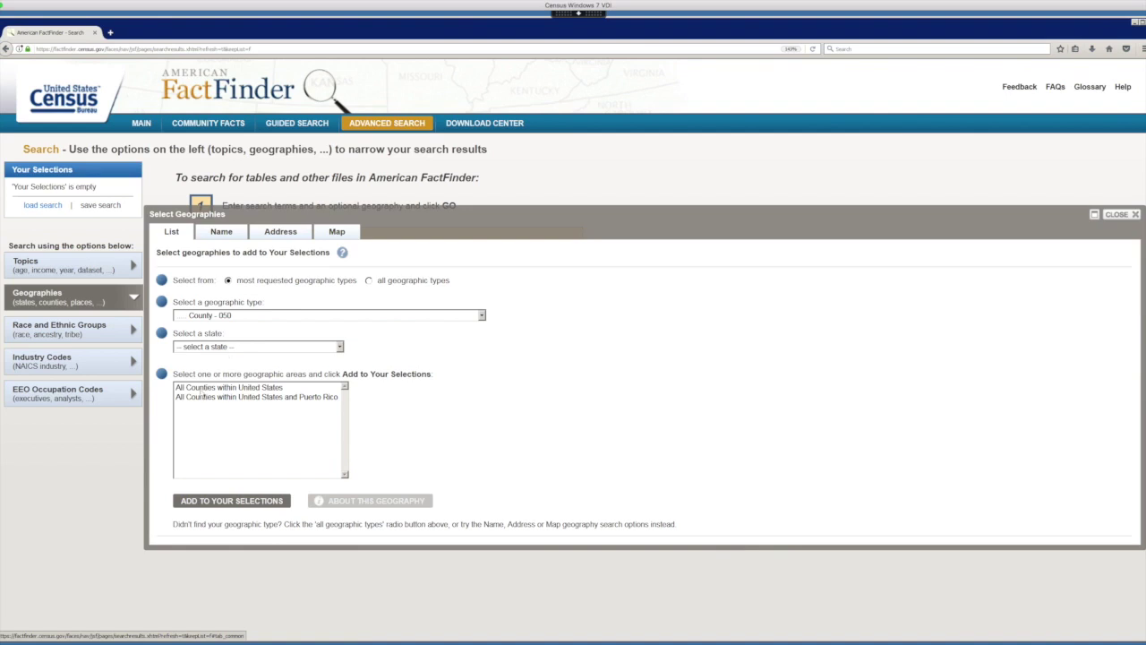
left_click(263, 388)
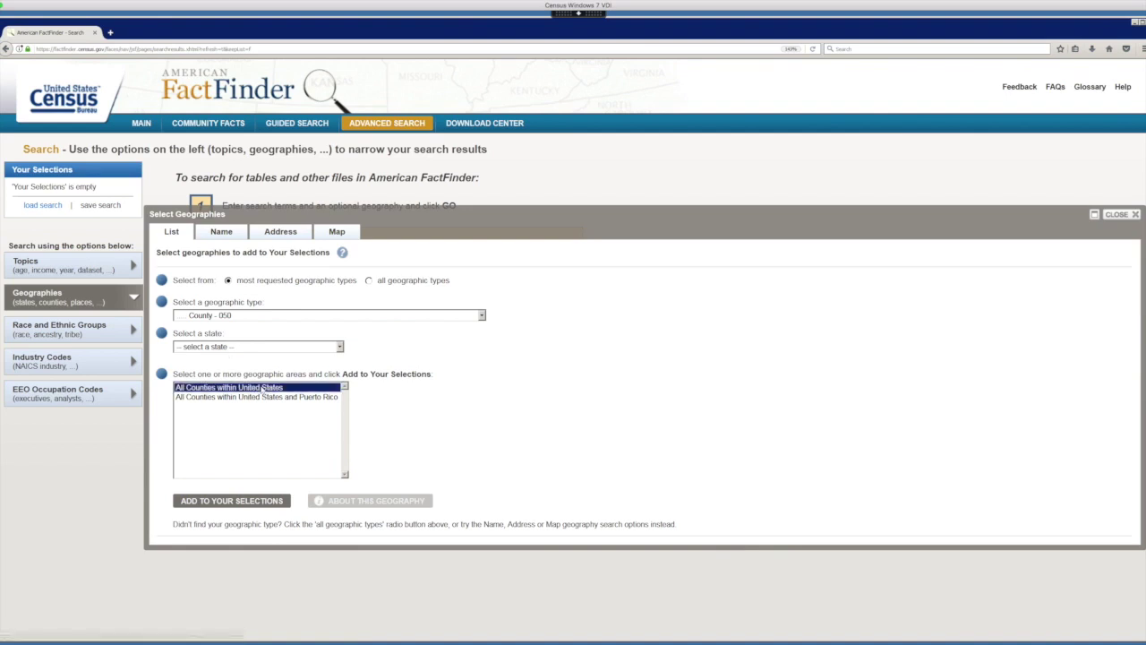
left_click(249, 503)
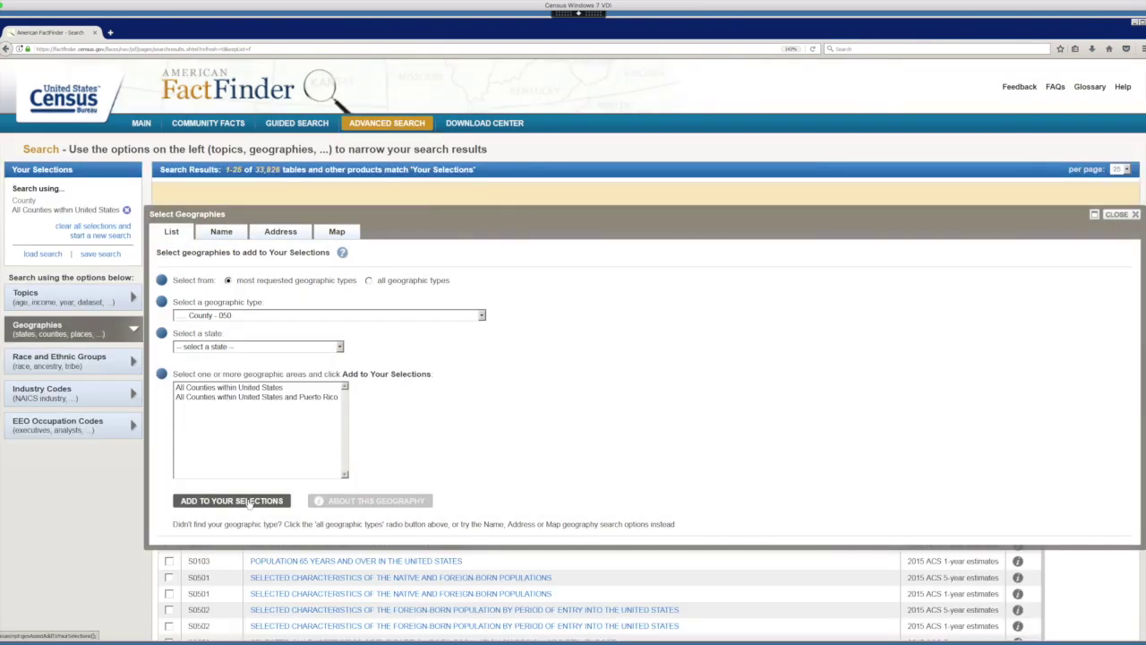
- Close the geographies panel and open the PEPANNRES county population estimates table
left_click(1117, 215)
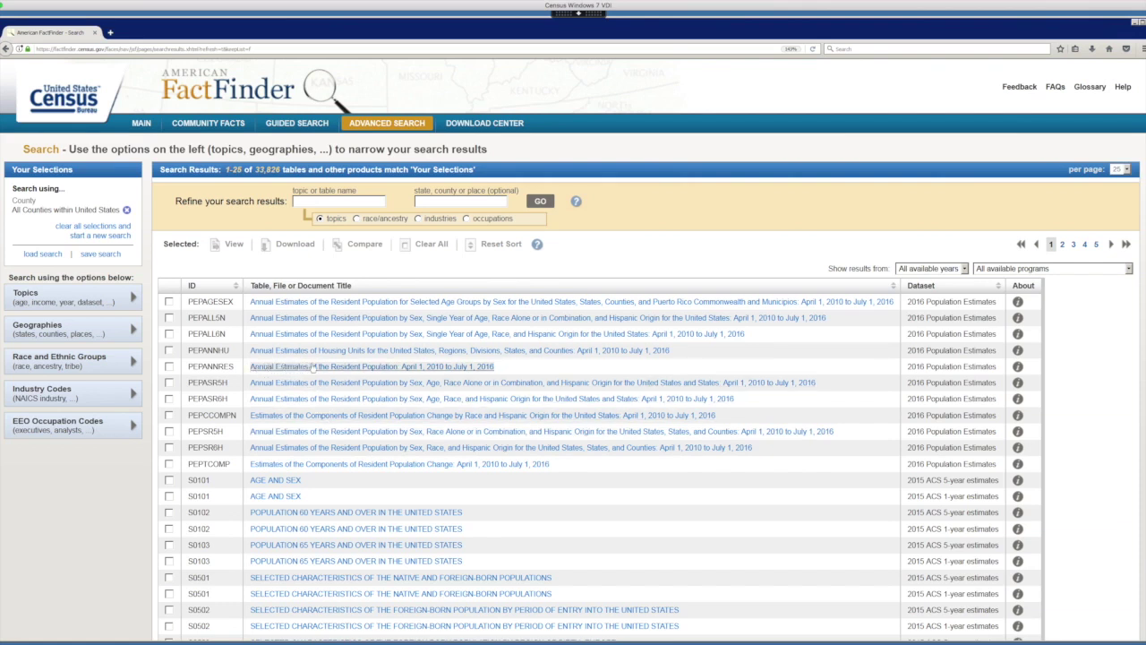
left_click(385, 369)
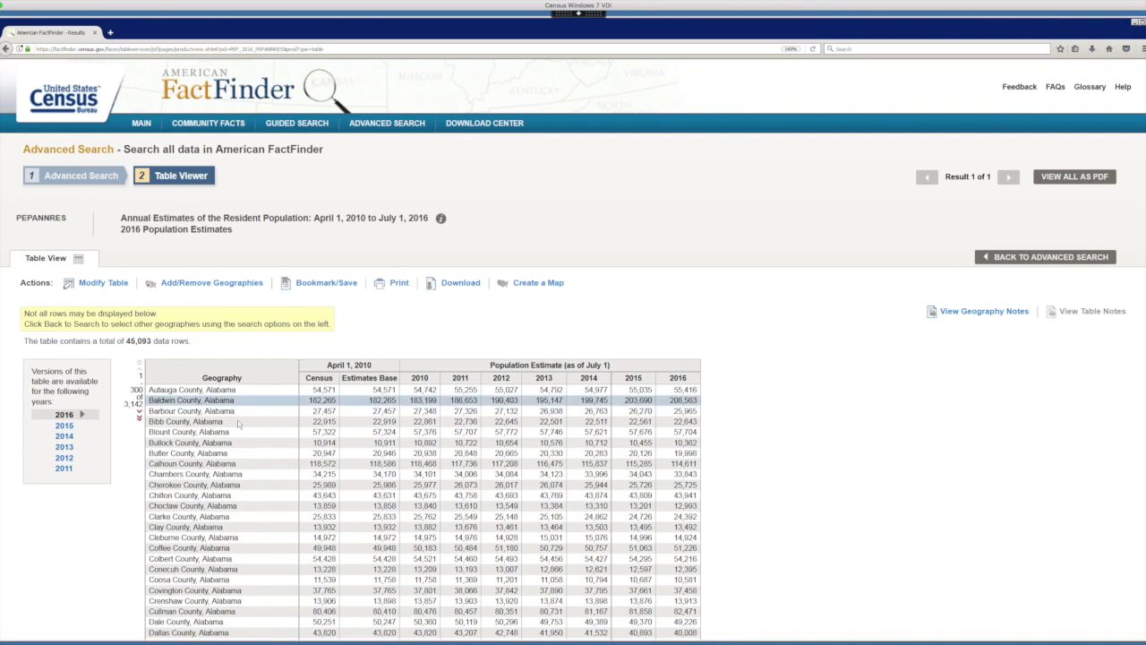
scroll(215, 607, "down", 3)
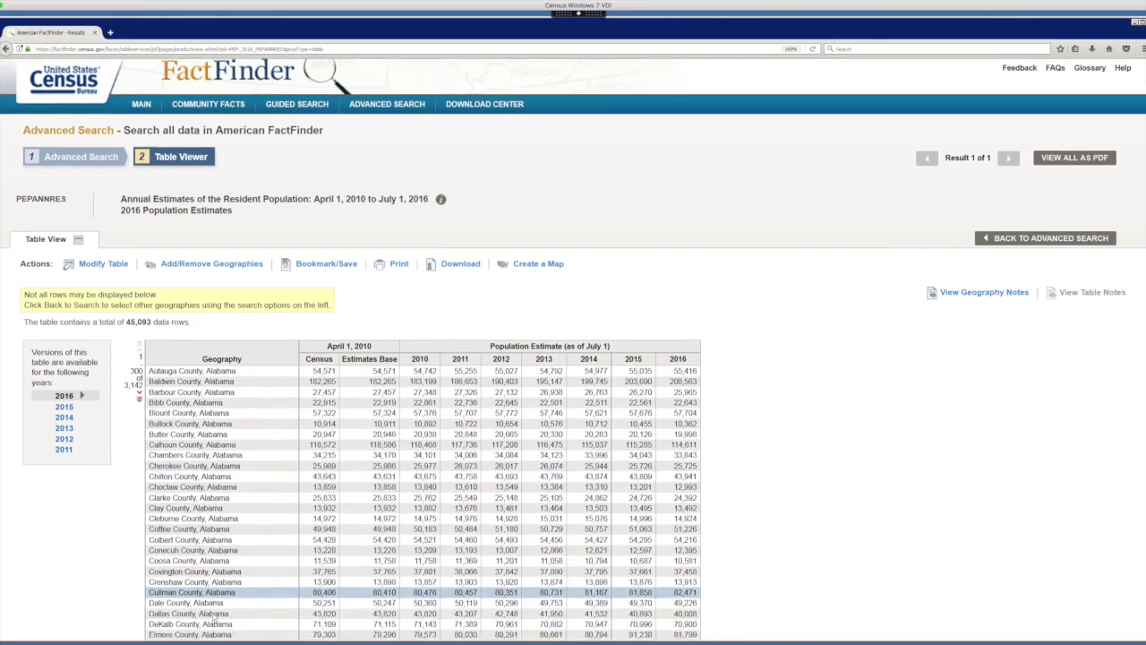
scroll(194, 337, "down", 2)
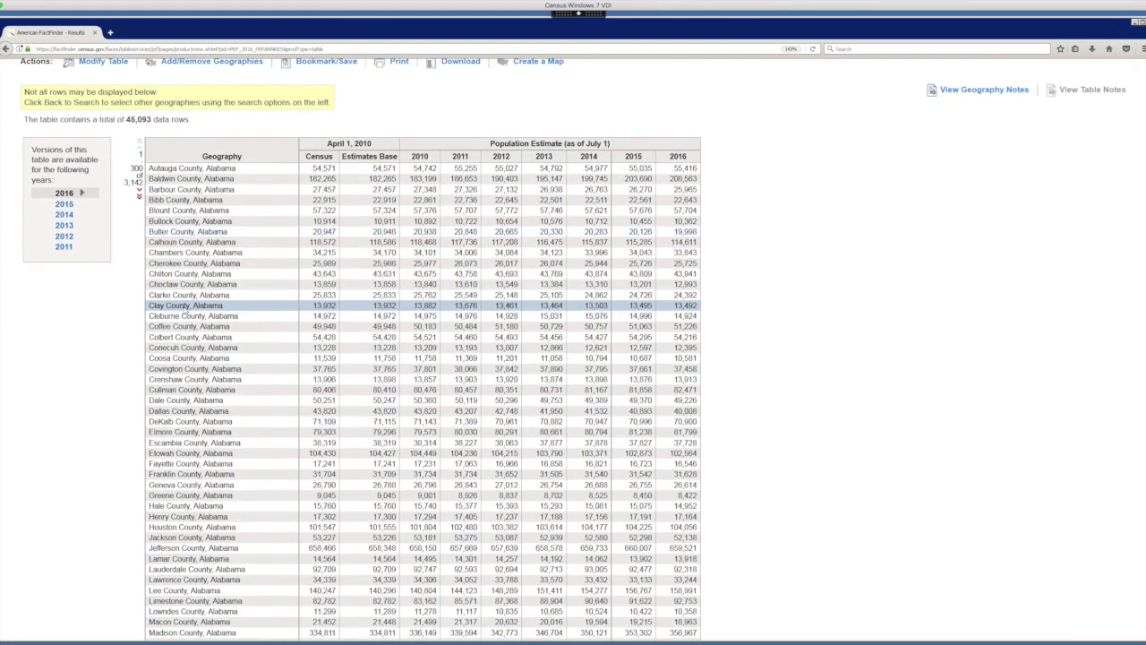
scroll(182, 309, "up", 3)
scroll(182, 309, "up", 2)
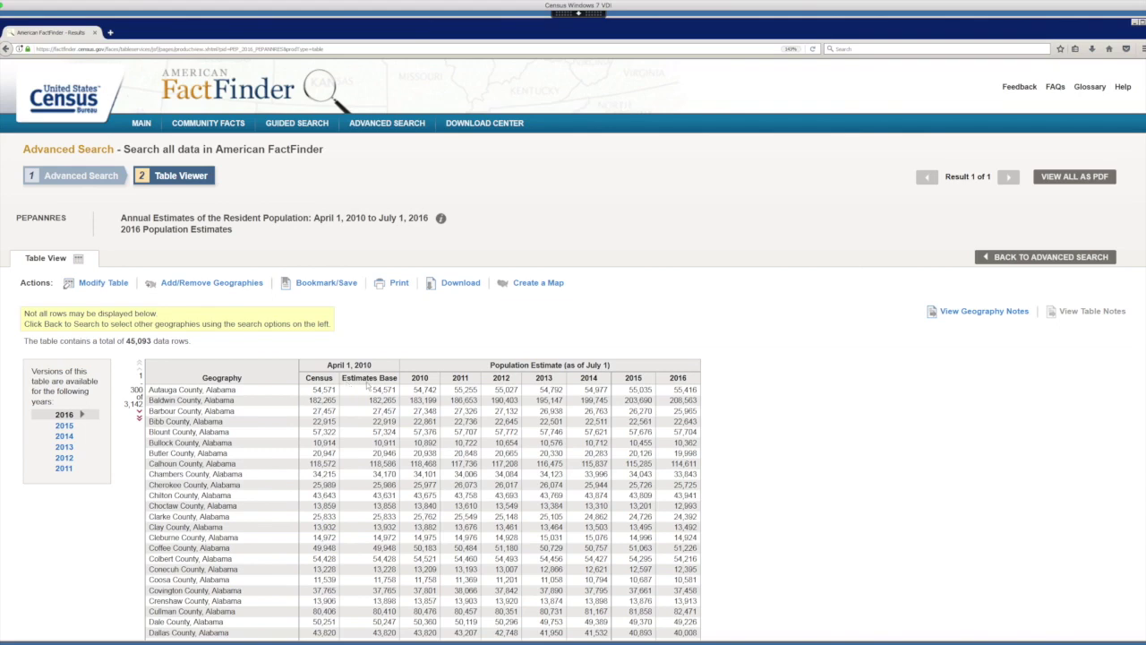
left_click(113, 285)
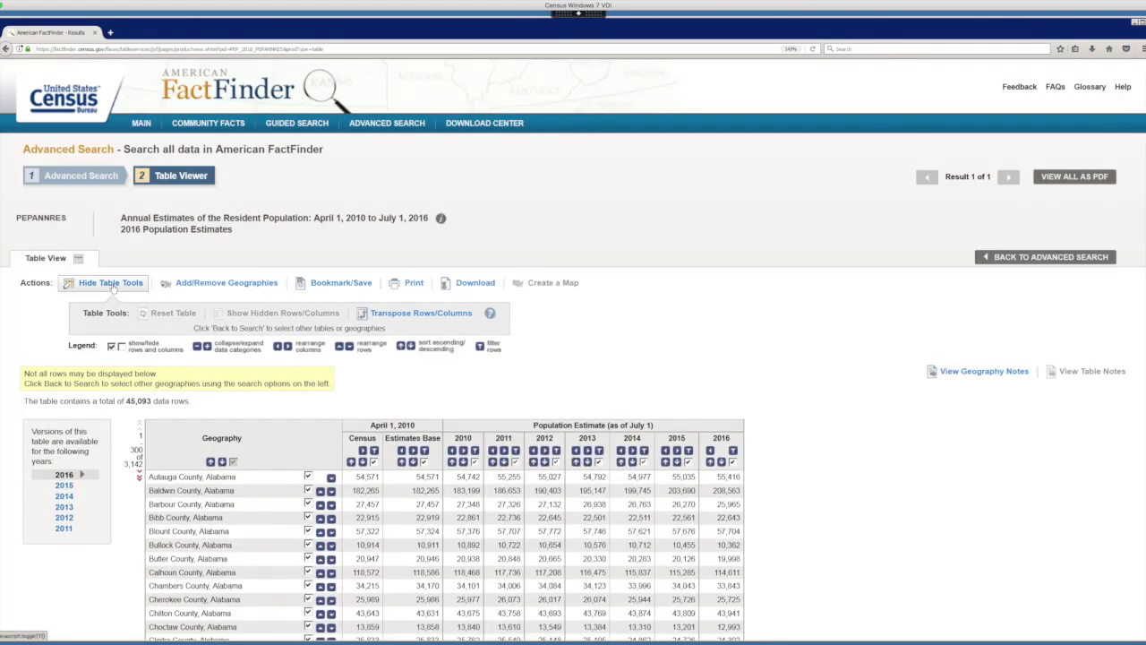
- Hide the April 2010 Census and Estimates Base columns, then hide the table tools
scroll(420, 414, "down", 2)
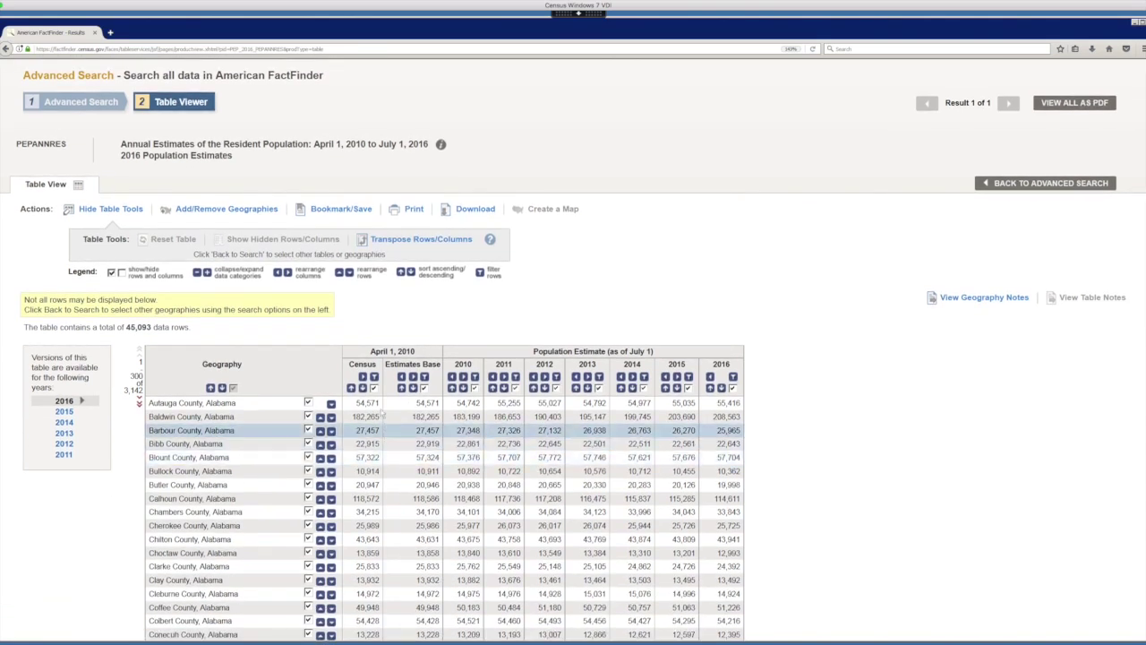
left_click(374, 388)
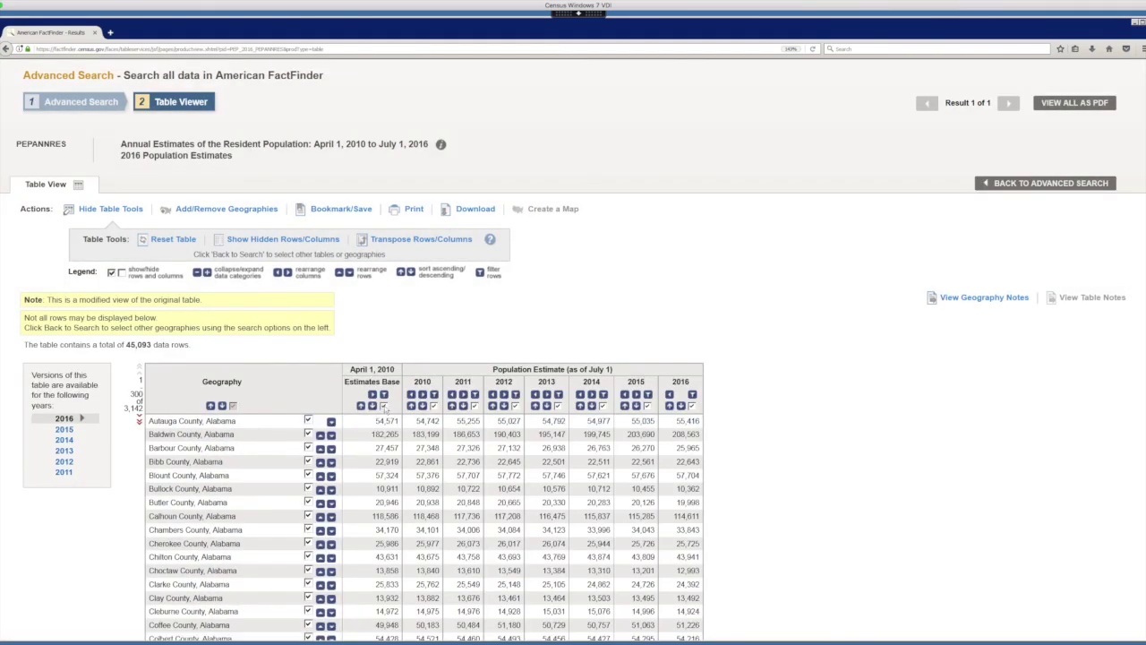
left_click(383, 406)
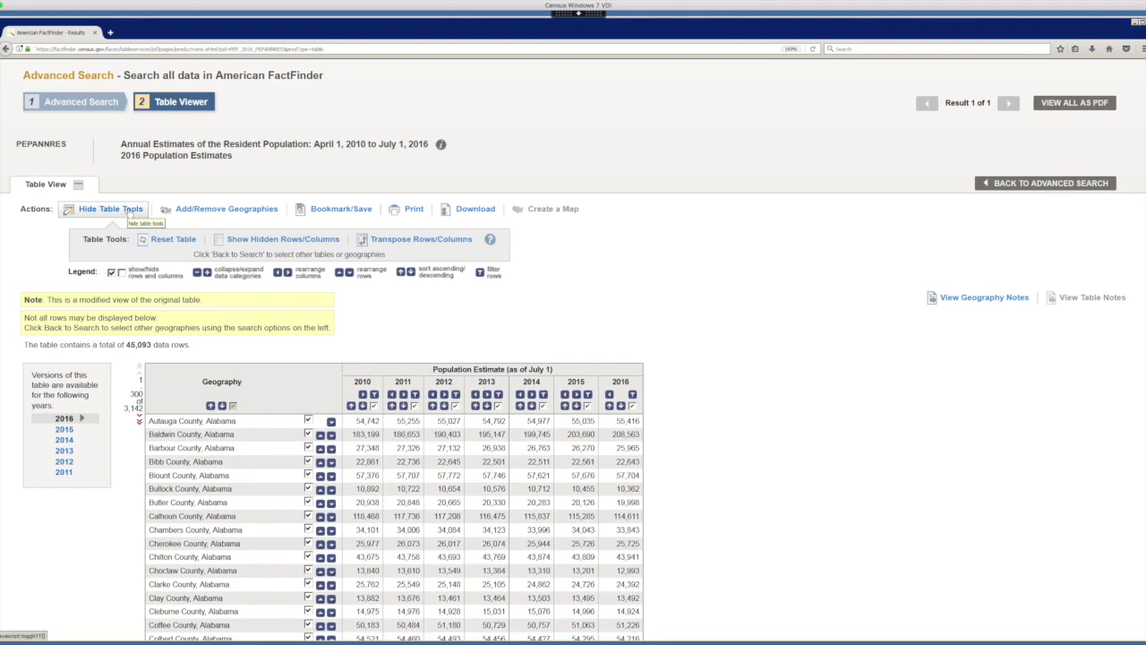
left_click(131, 211)
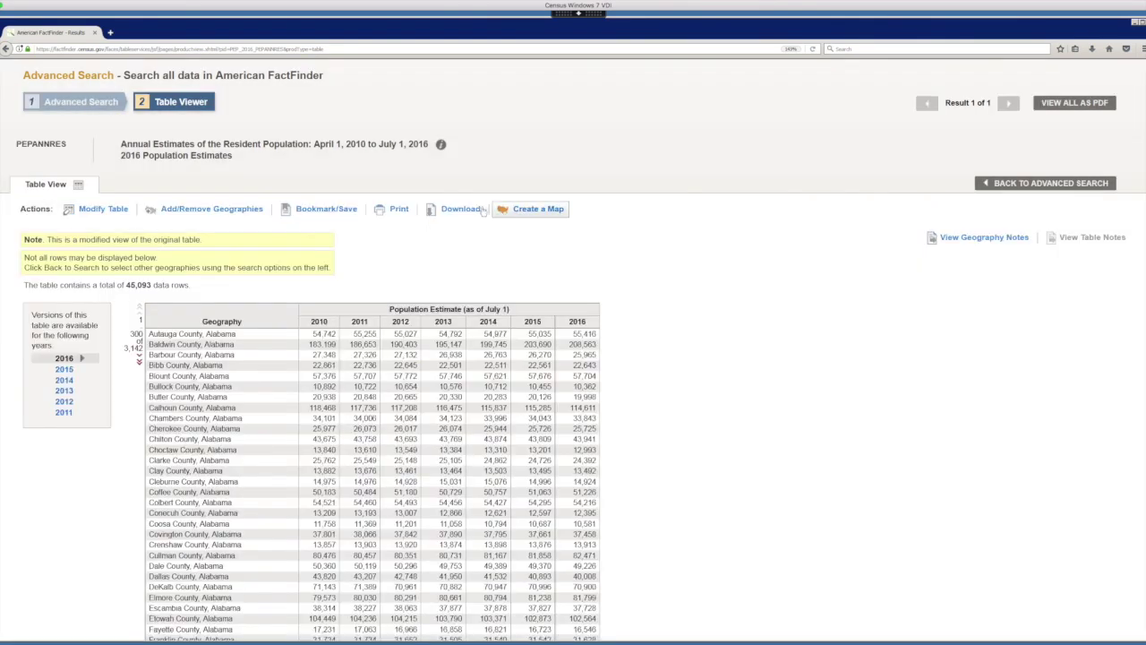
- Download the table with 'Use the data' as the CSV archive PEP_2016_PEPANNRES.zip
left_click(448, 211)
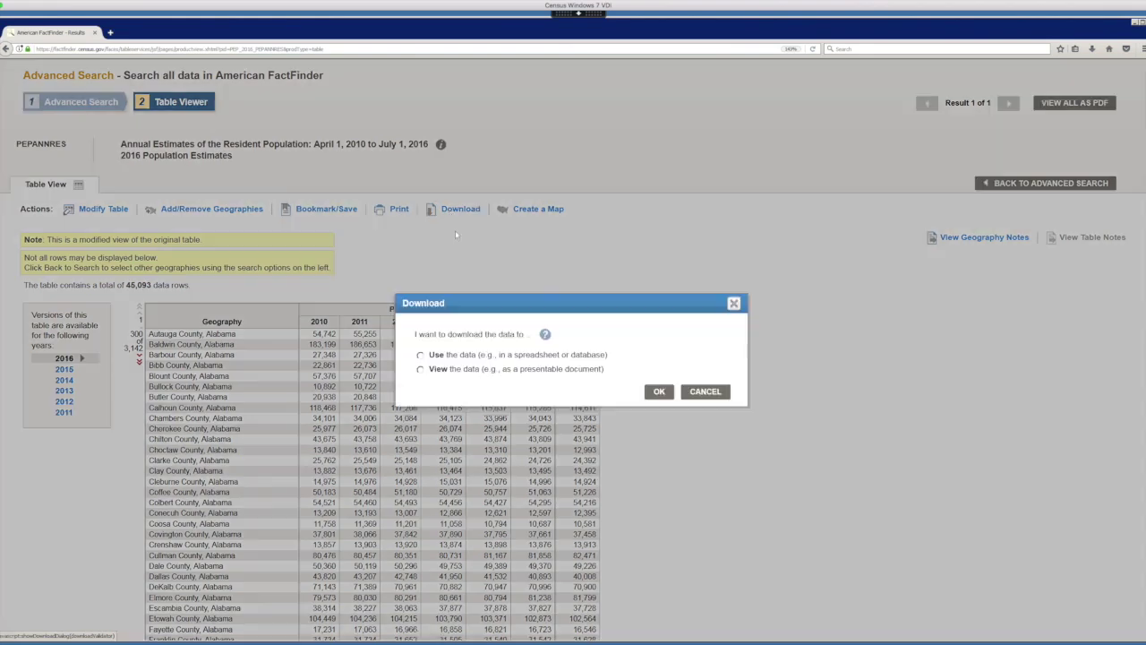
left_click(420, 355)
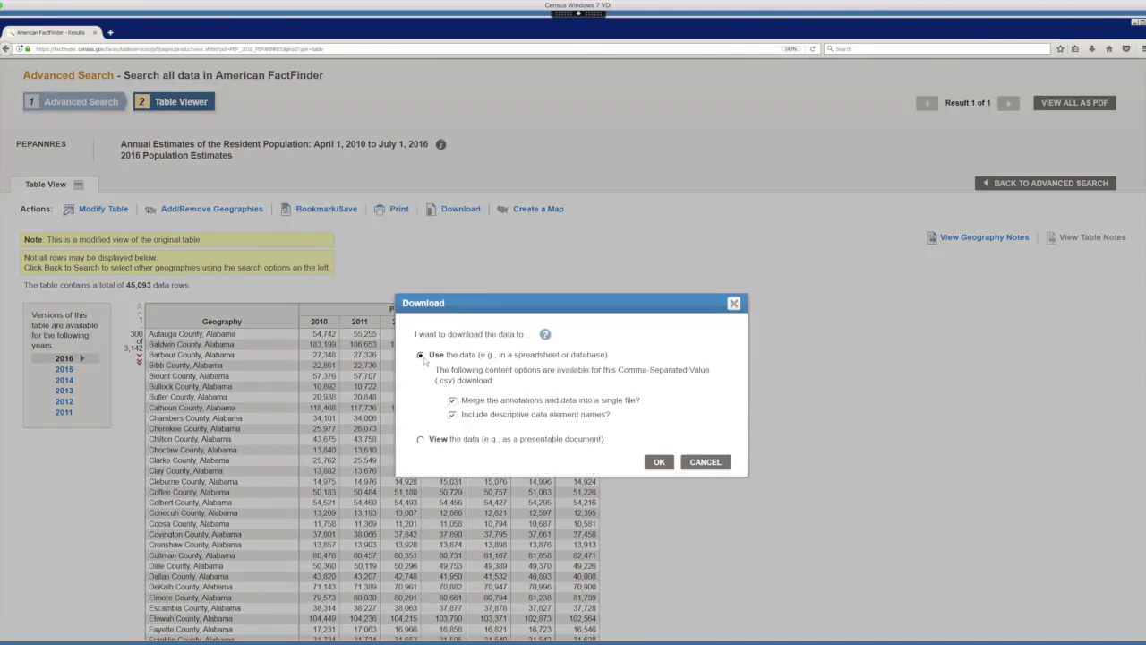
left_click(660, 464)
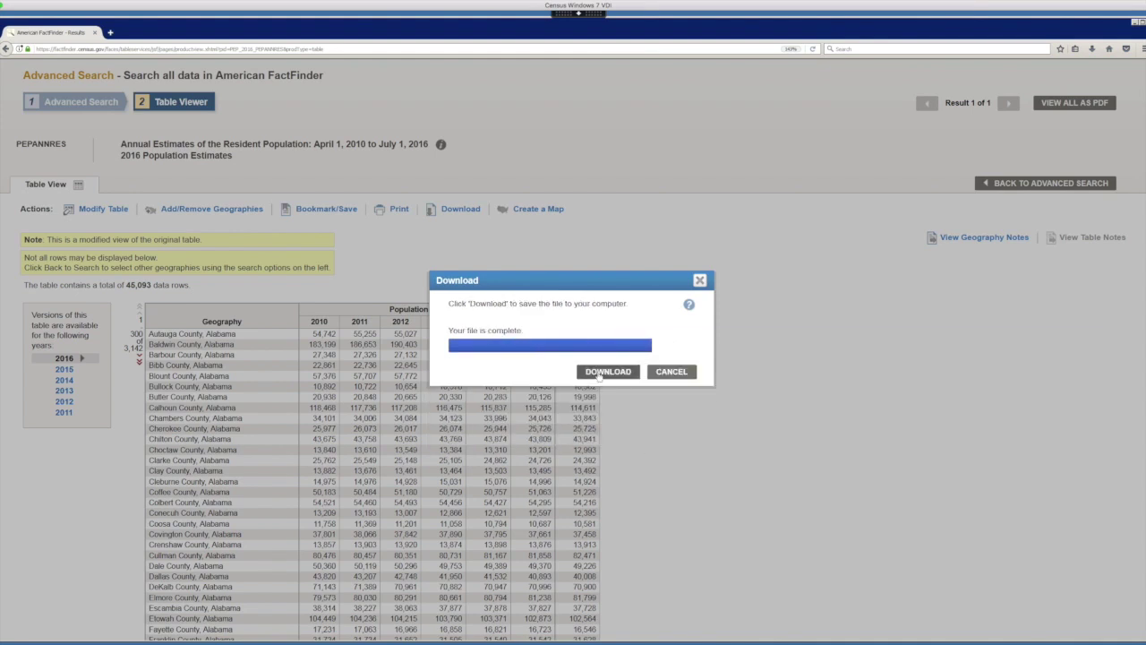
left_click(607, 371)
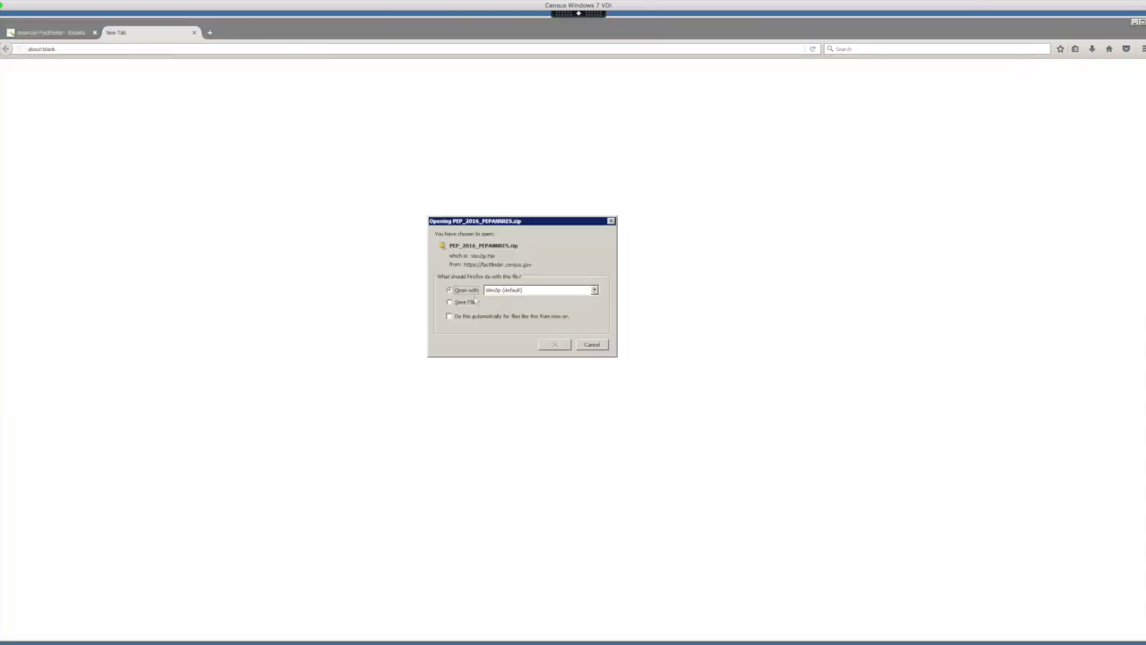
- Open the zip in WinZip and launch PEP_2016_PEPANNRES_with_ann.csv in Excel
left_click(553, 345)
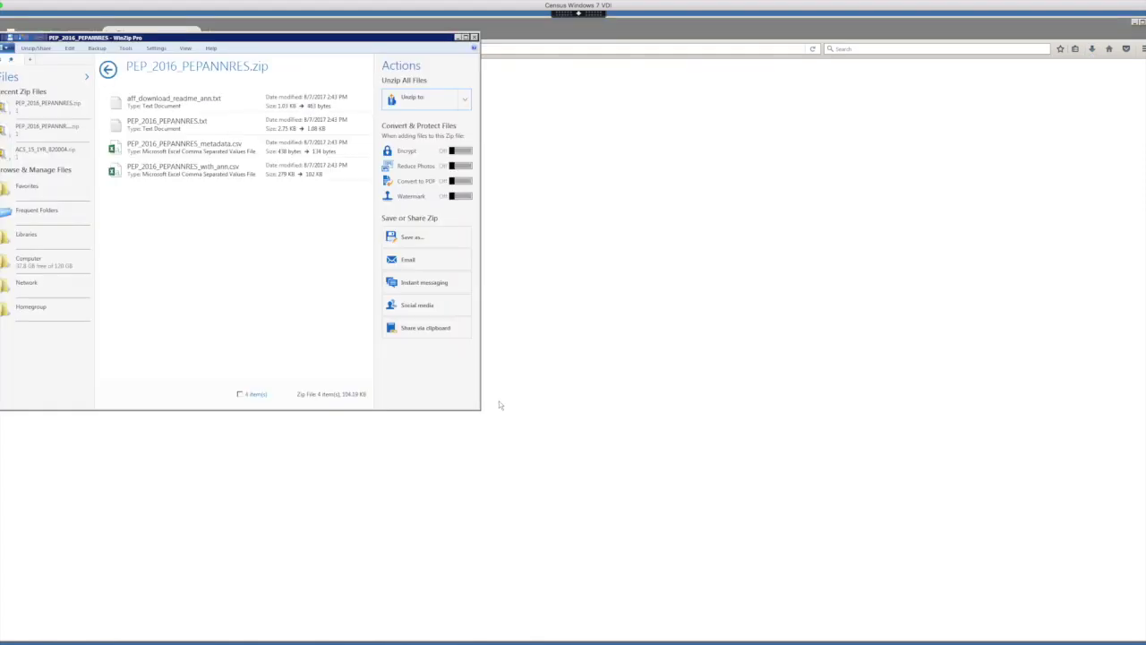
left_click(190, 169)
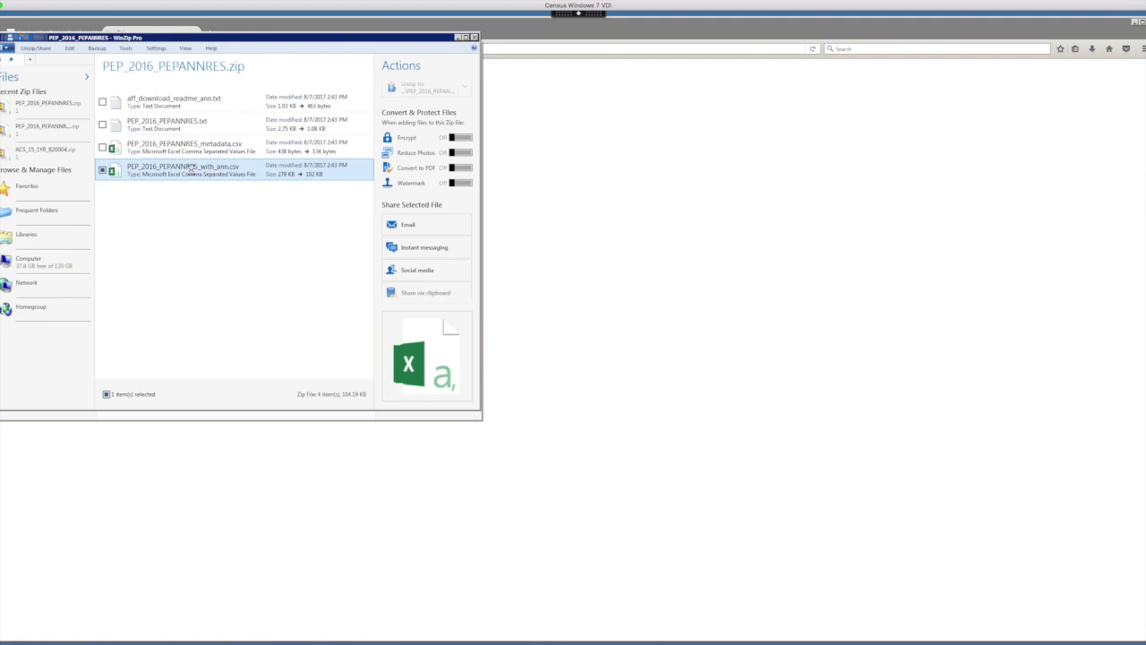
double_click(190, 170)
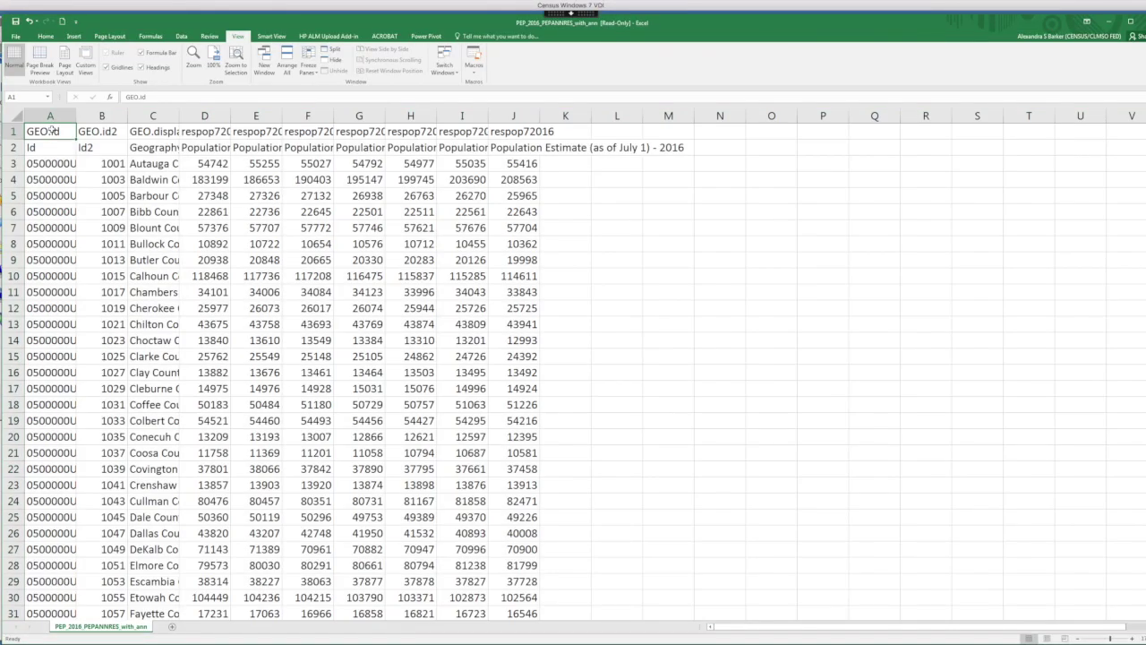
- Save as Excel Workbook POP ESTIMATES COUNTY 1 in CENSUS DATA IN EXCEL, replacing the old file
left_click(15, 36)
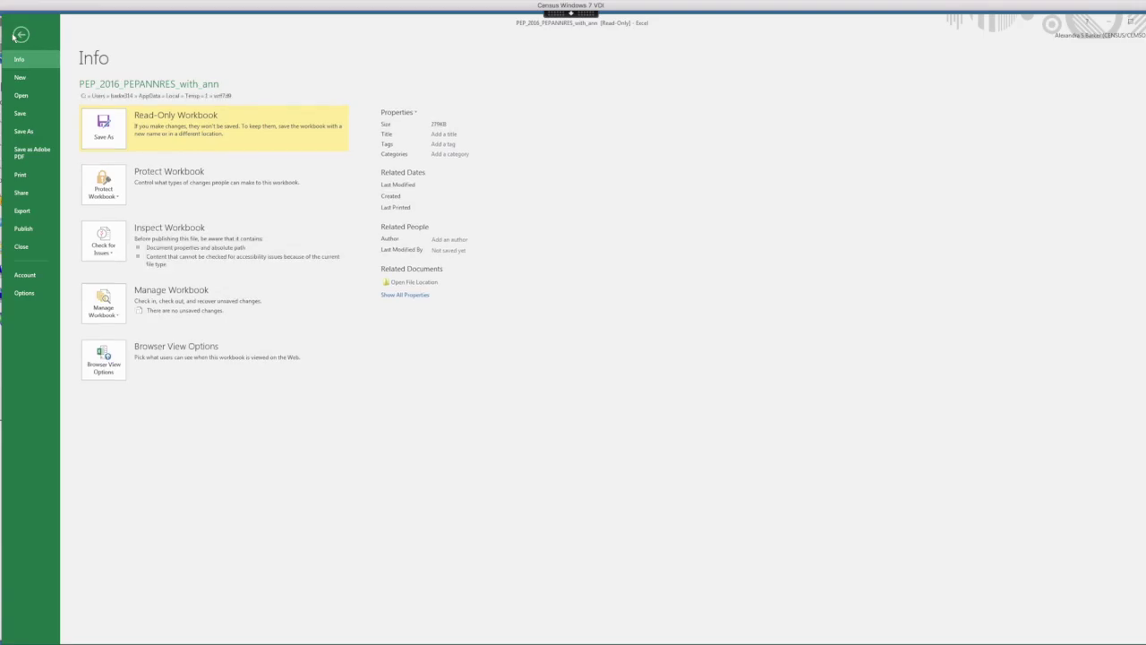
left_click(25, 133)
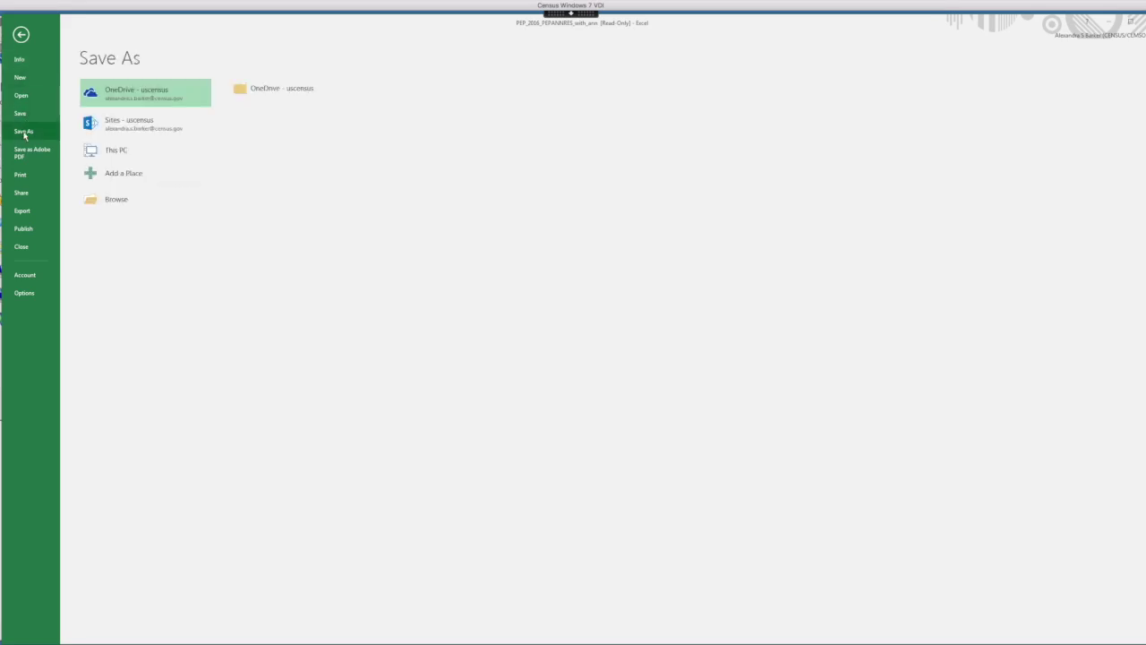
left_click(121, 203)
double_click(148, 85)
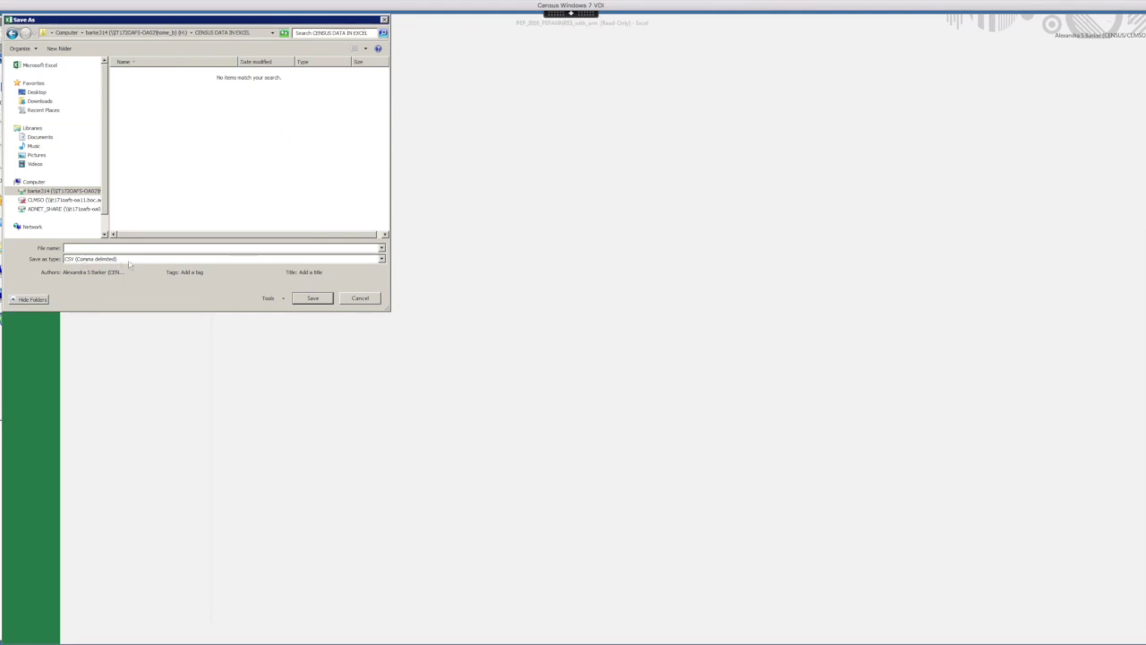
left_click(90, 259)
left_click(83, 268)
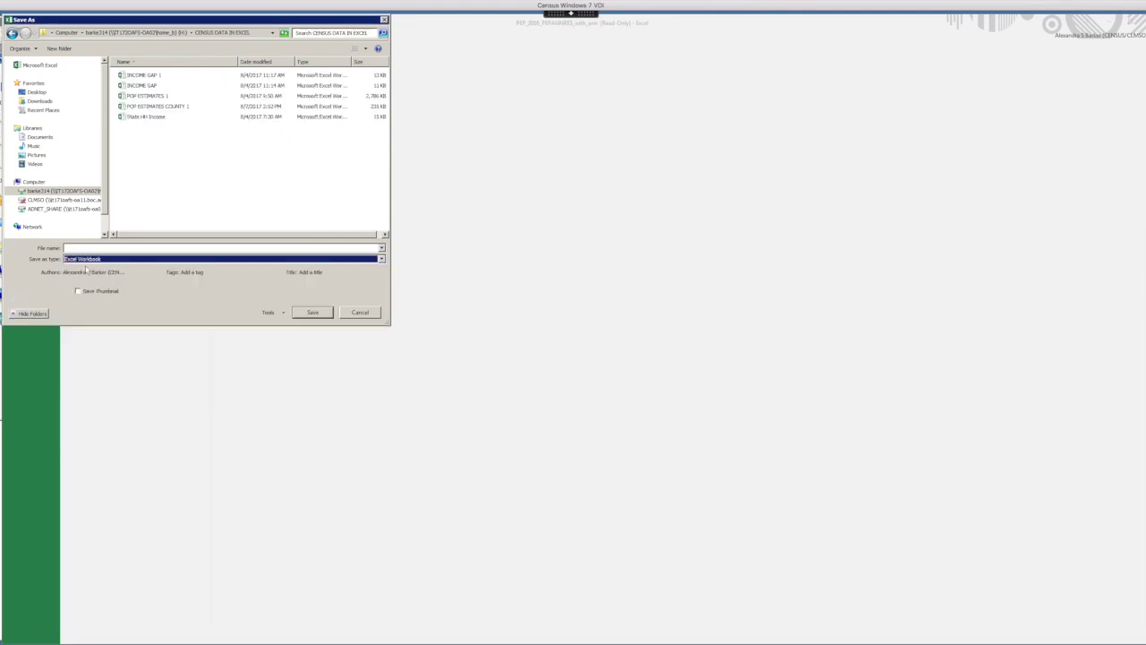
left_click(181, 106)
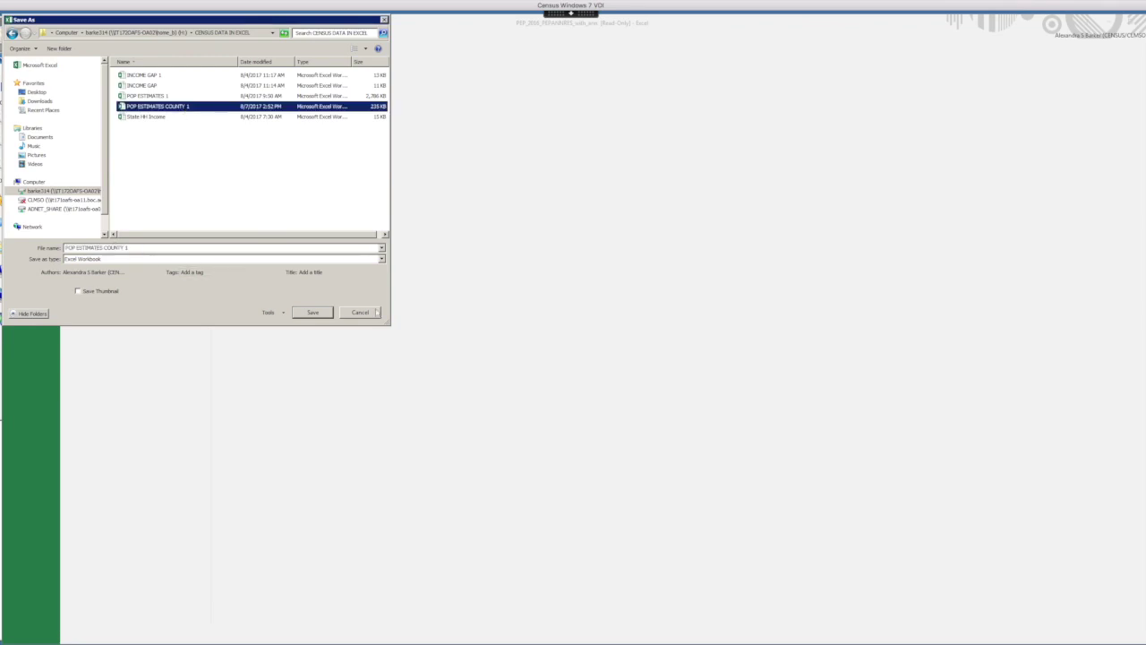
left_click(312, 314)
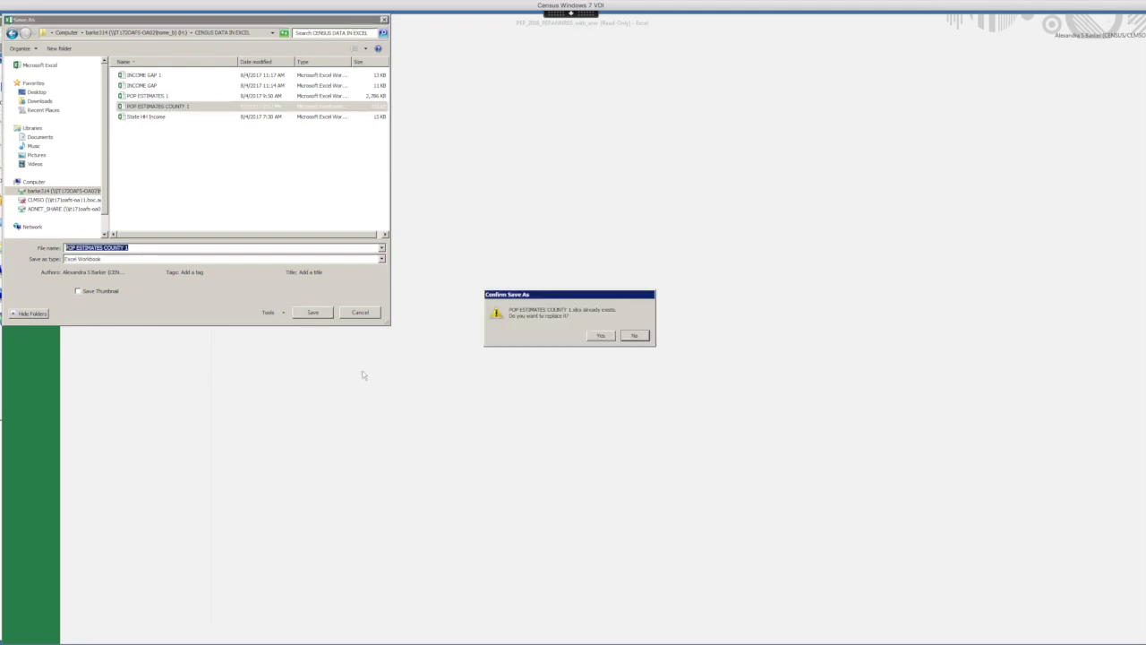
left_click(608, 339)
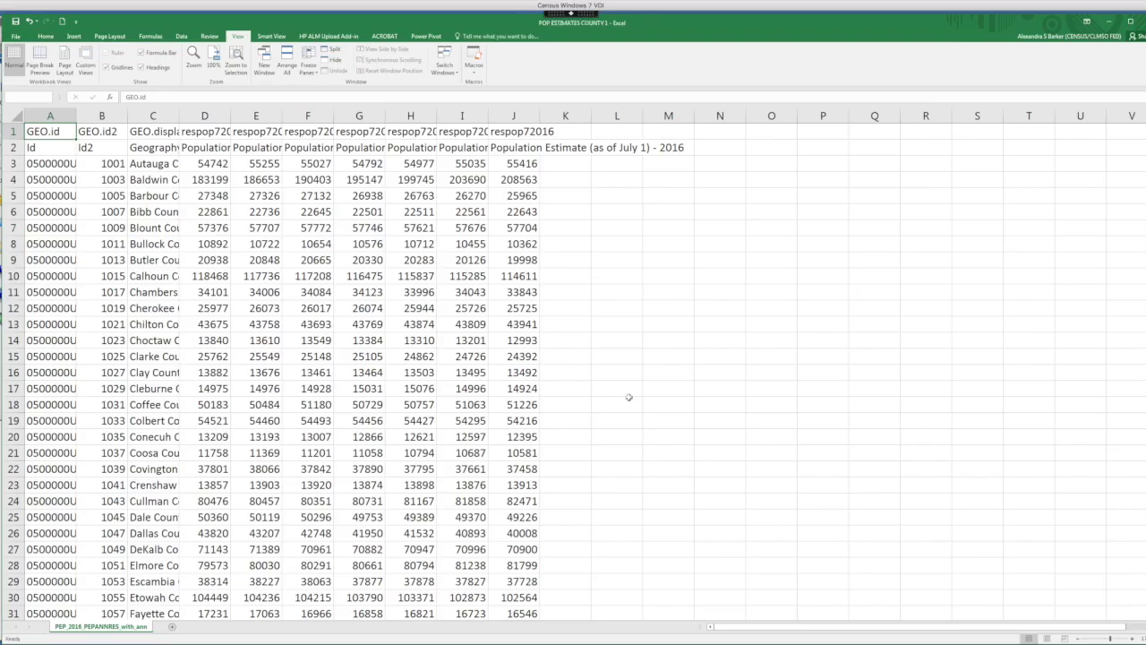
- Select the GEO.id and GEO.id2 columns
left_click(932, 7)
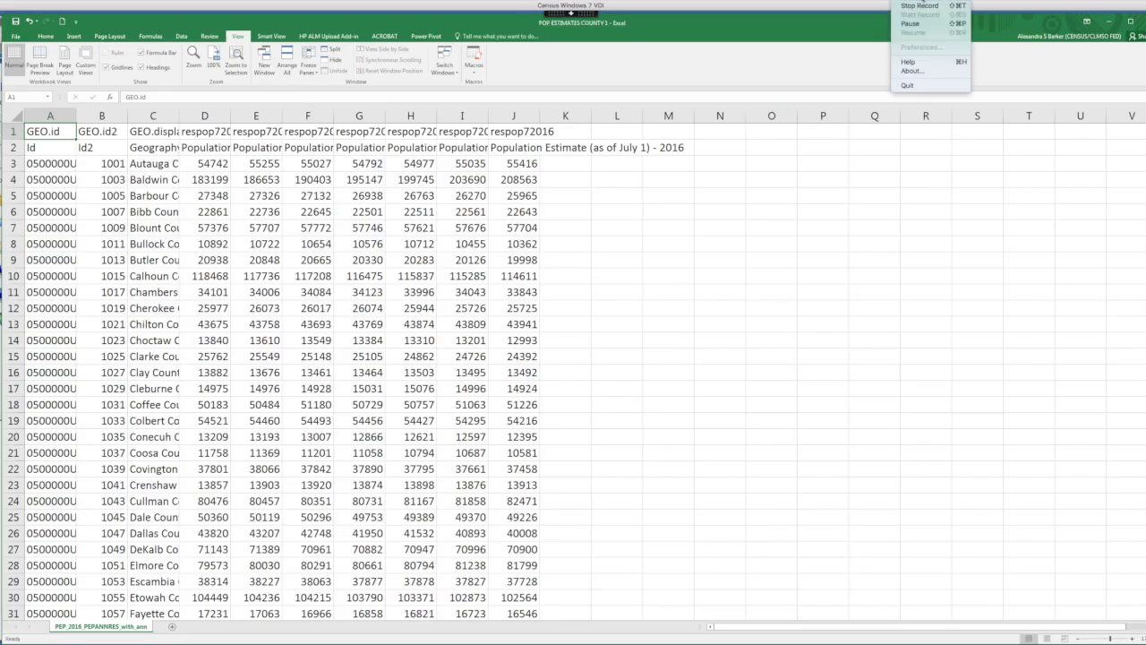
left_click(923, 26)
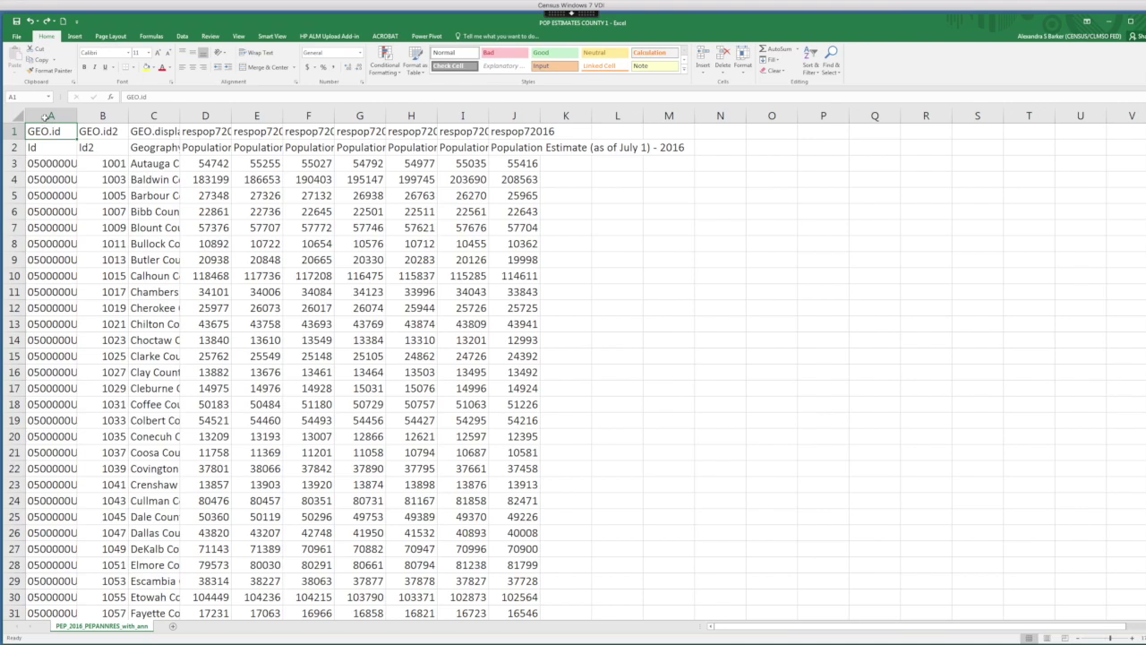
left_click_drag(45, 116, 102, 116)
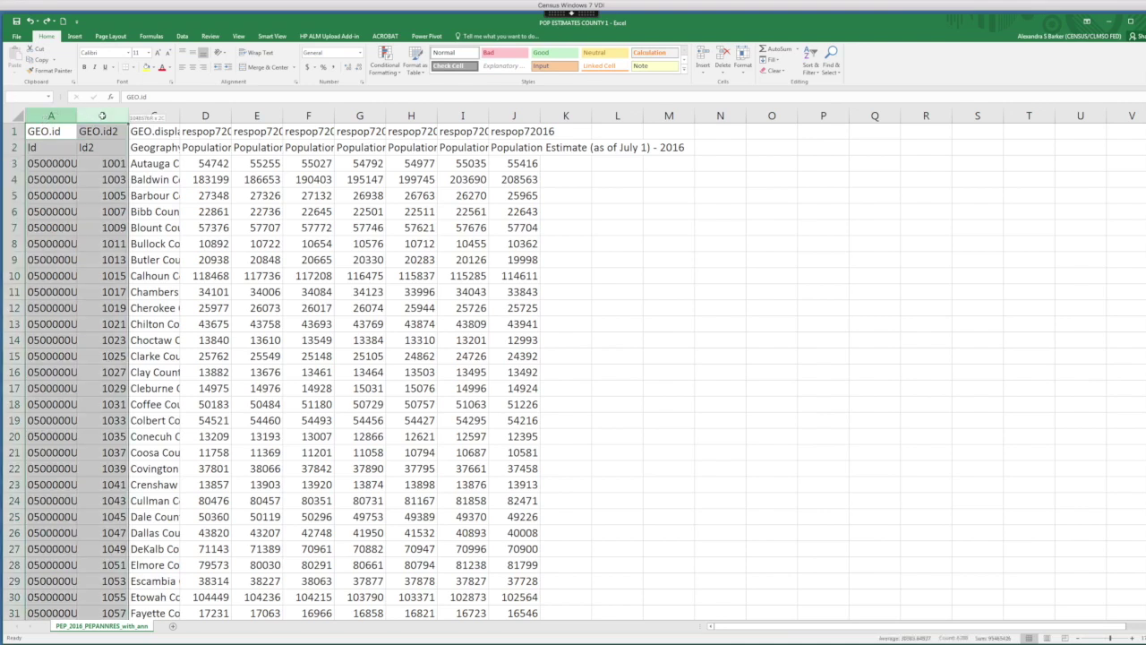
- Delete the GEO.id and GEO.id2 columns, then delete the coded header row 1
right_click(45, 119)
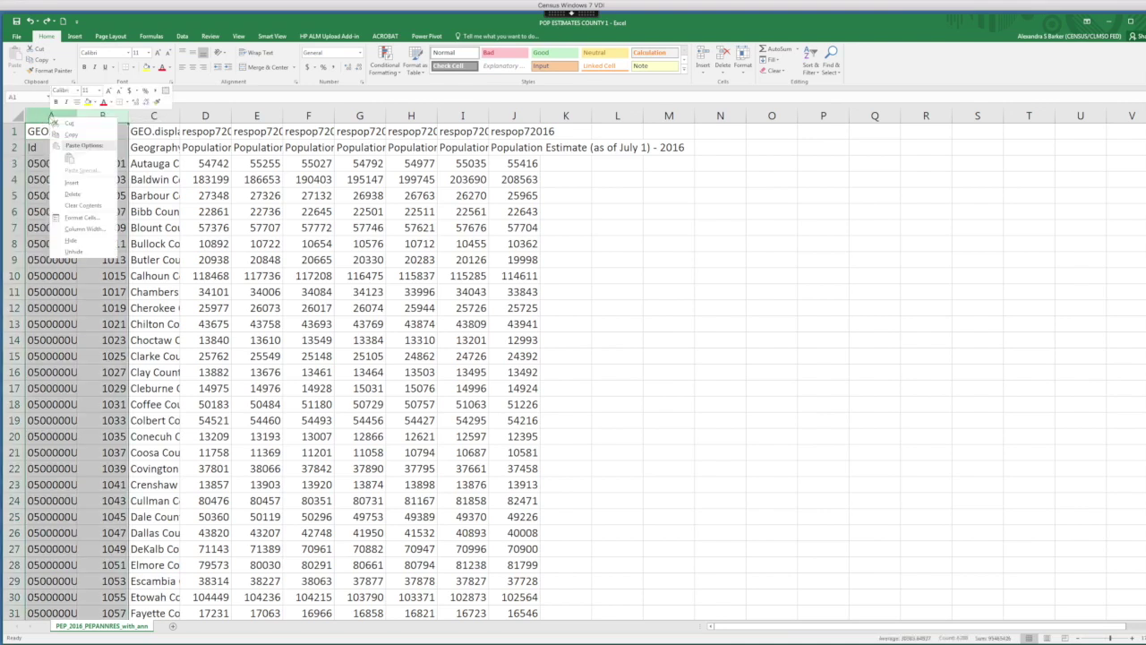
left_click(77, 193)
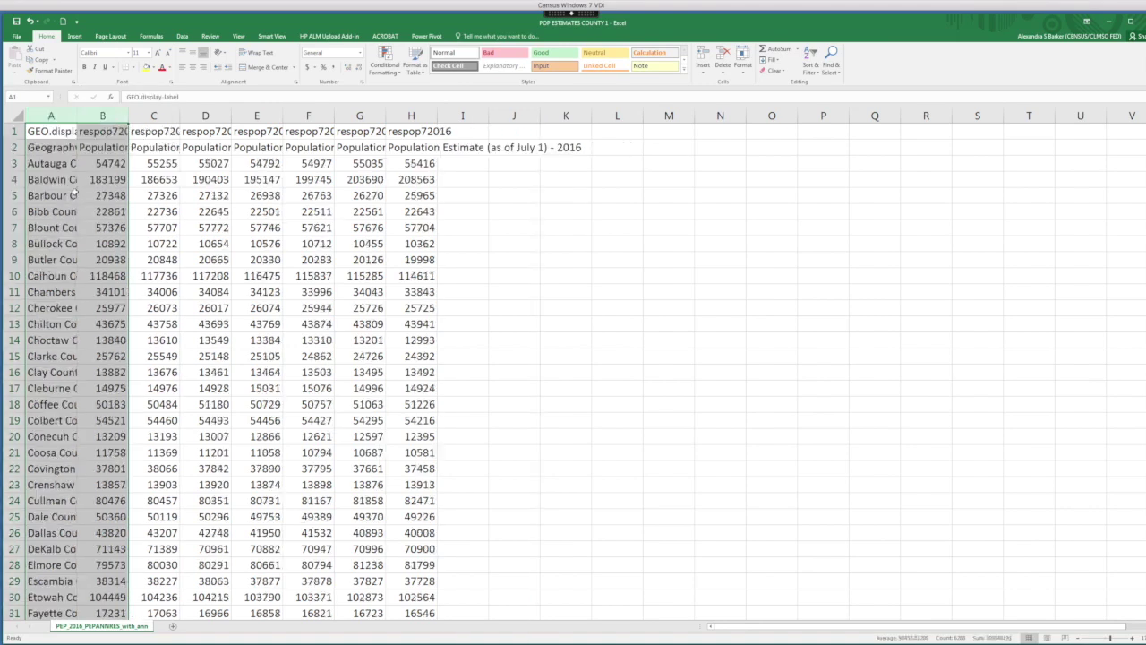
left_click(14, 131)
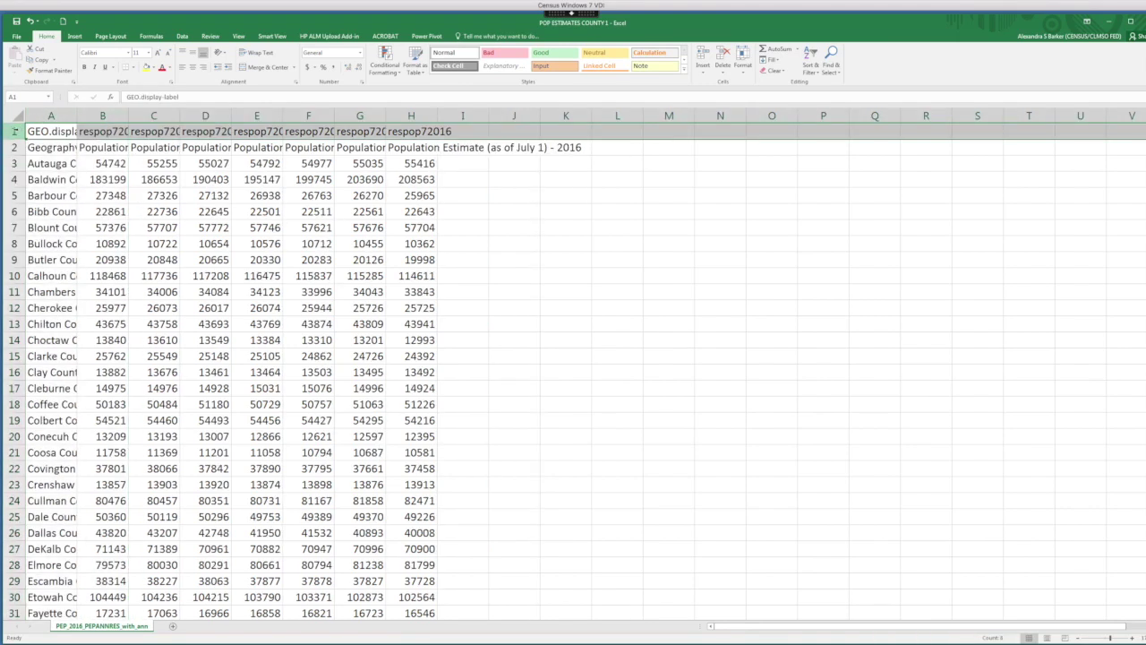
right_click(13, 130)
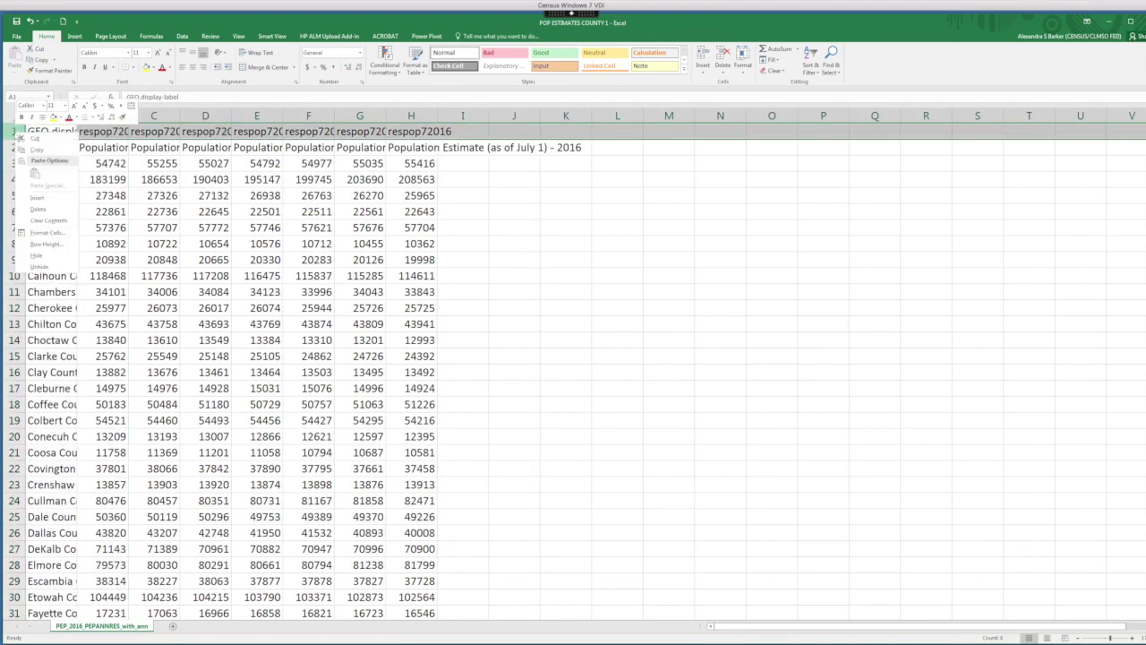
left_click(46, 209)
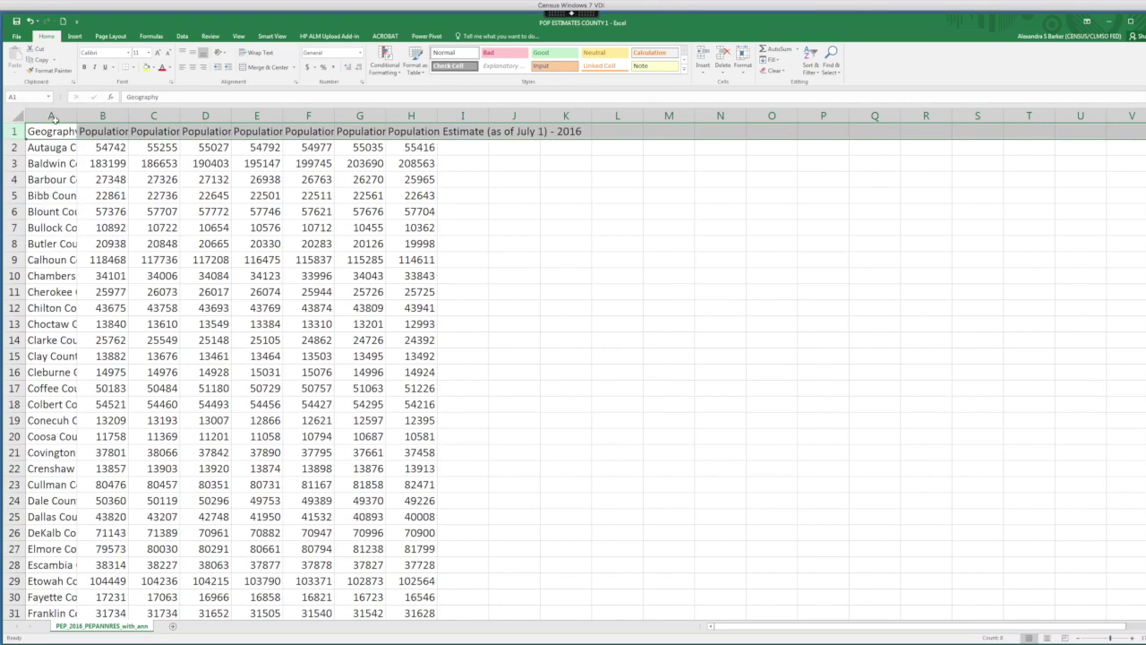
- Widen columns A through H and format the data as a light blue table with headers
left_click_drag(51, 117, 401, 127)
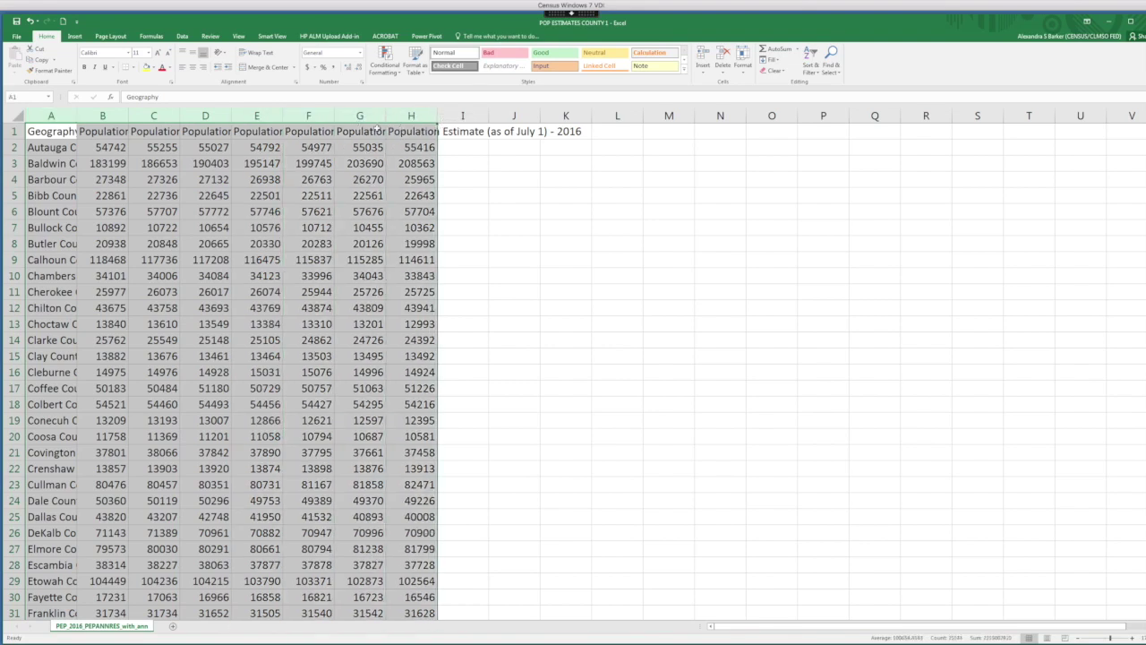
left_click_drag(77, 117, 129, 117)
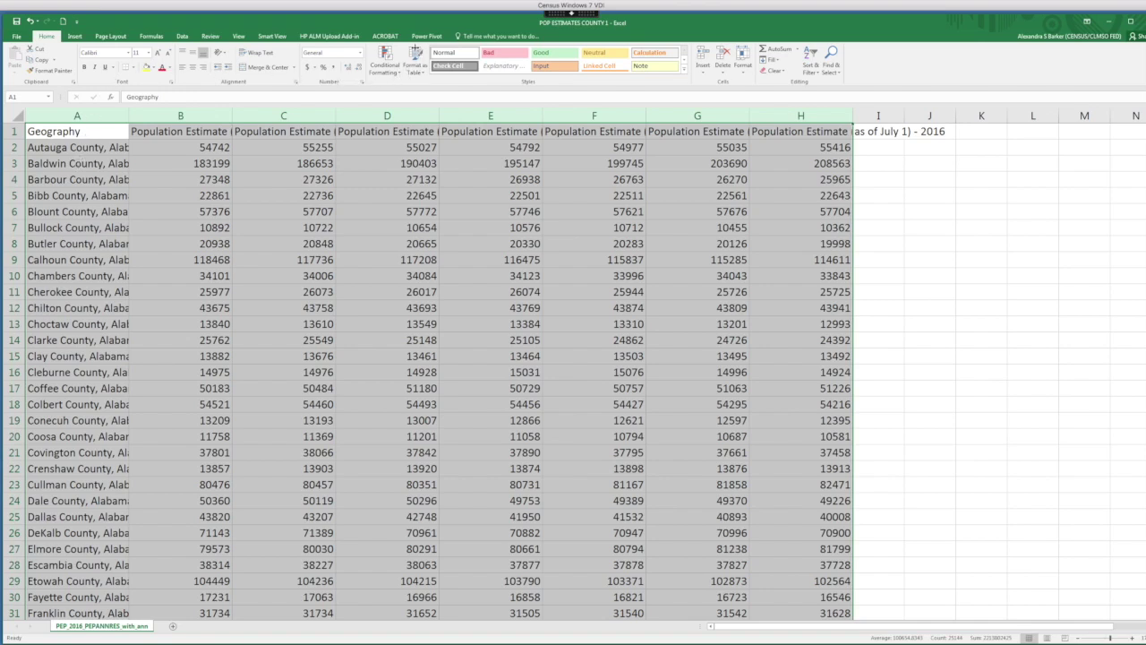
left_click(417, 63)
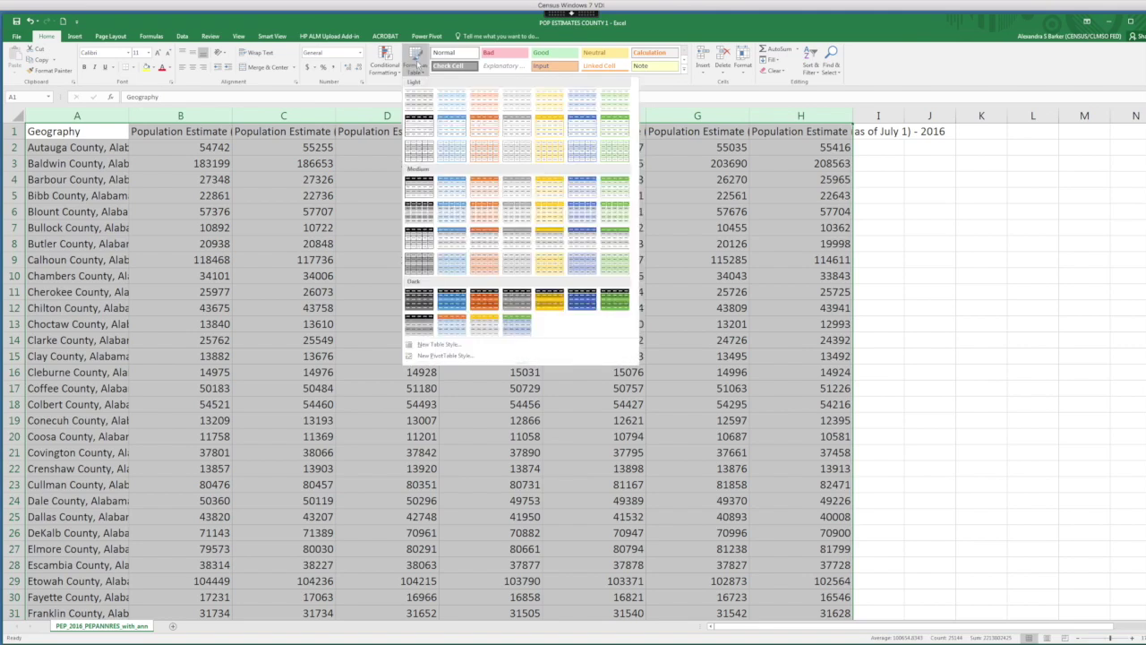
left_click(452, 129)
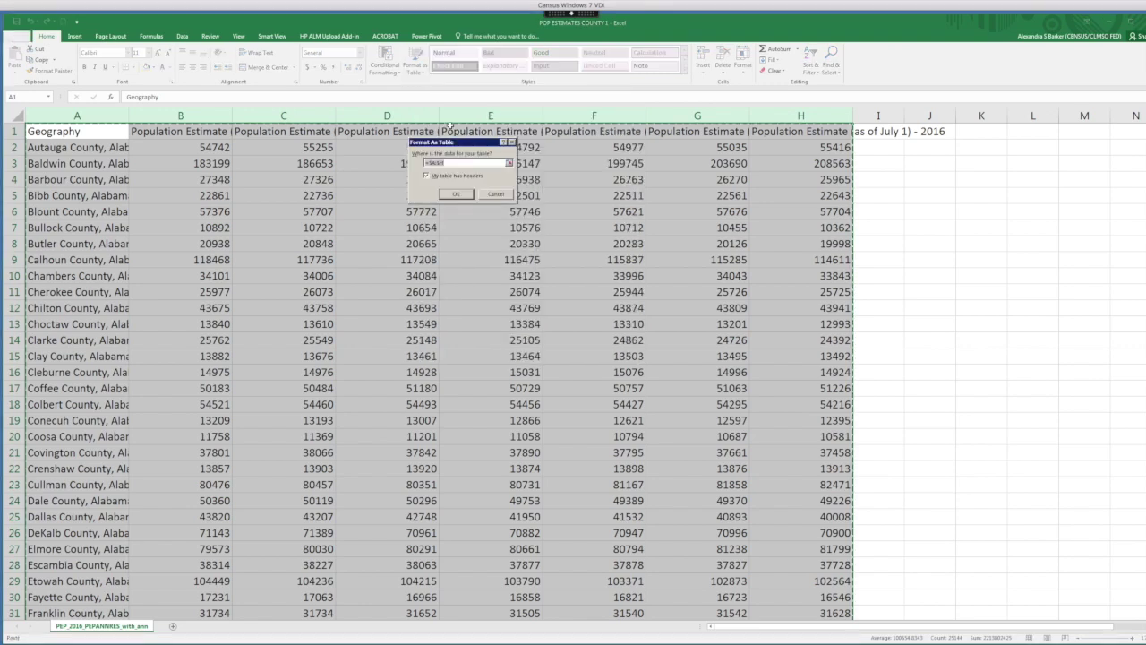
left_click(455, 195)
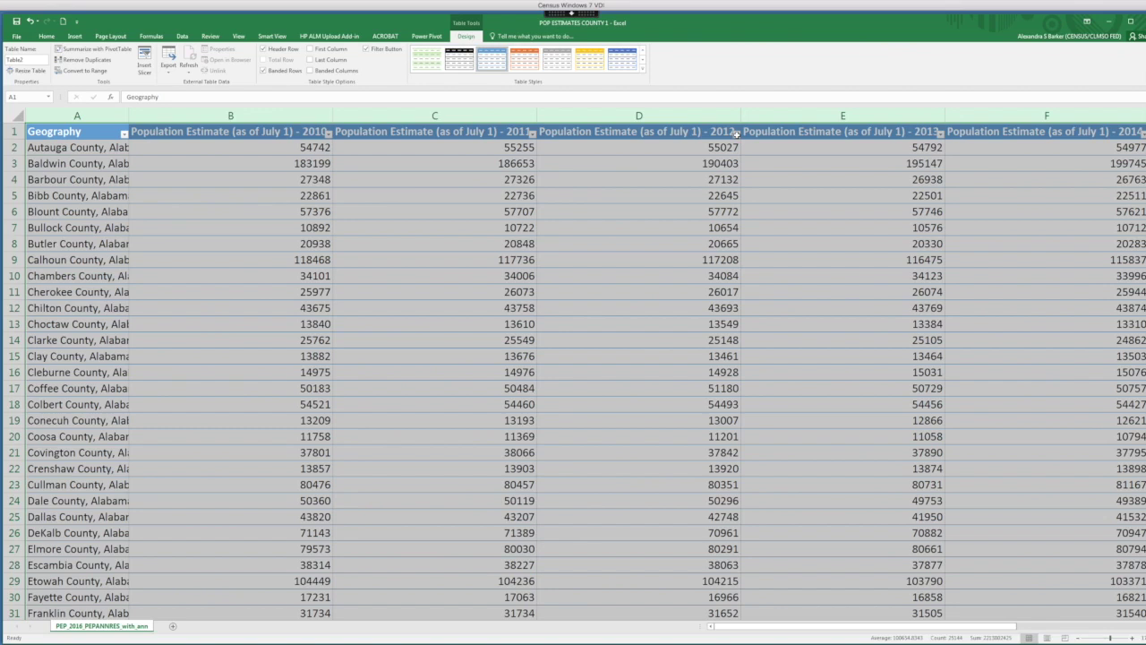
left_click(124, 135)
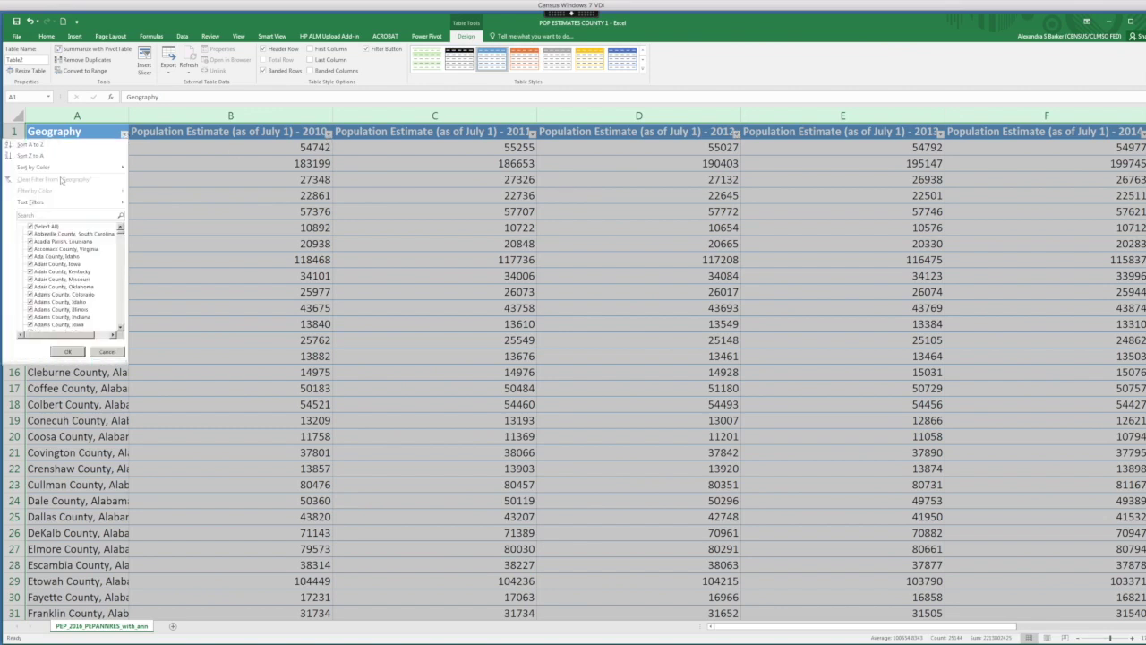
left_click(29, 216)
type("coo")
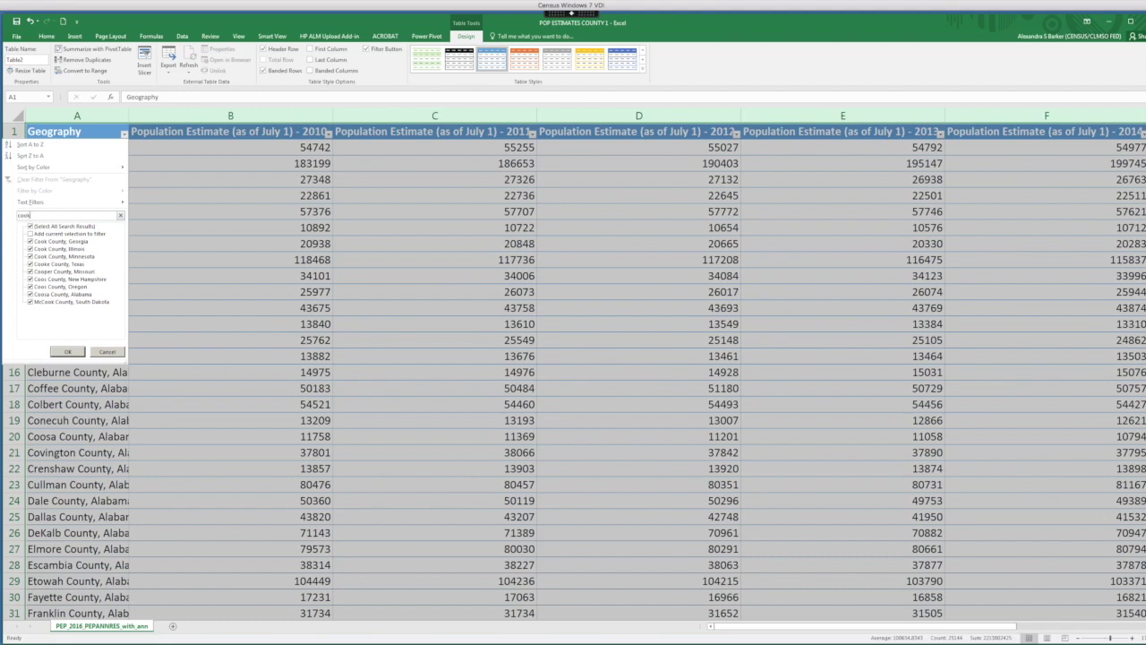
type("k")
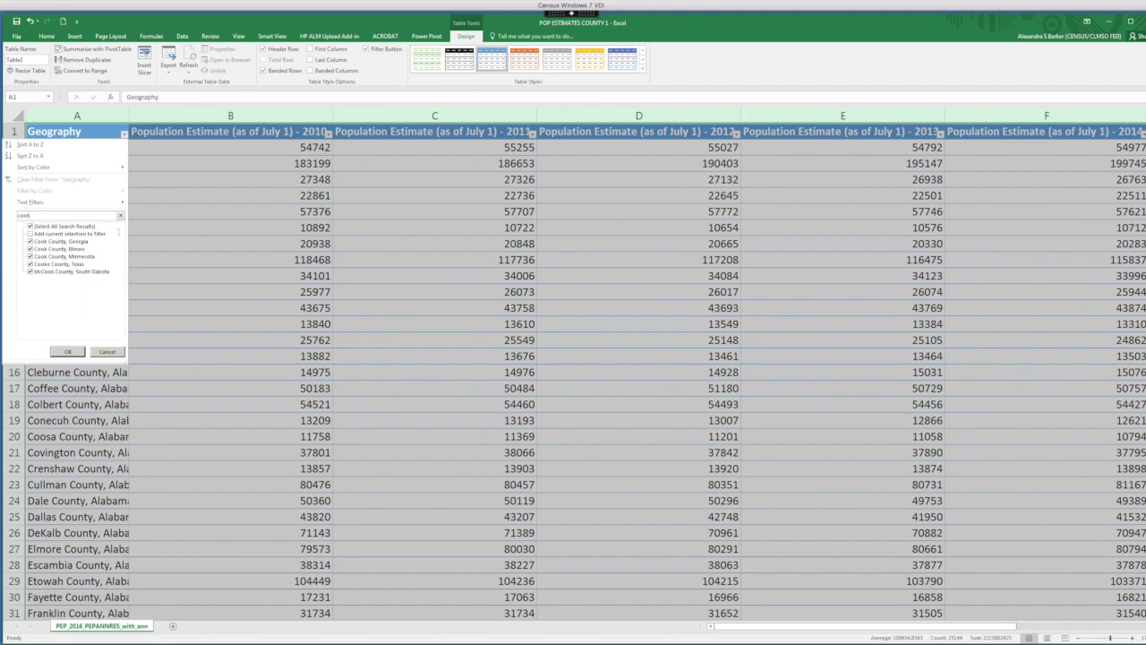
left_click(107, 351)
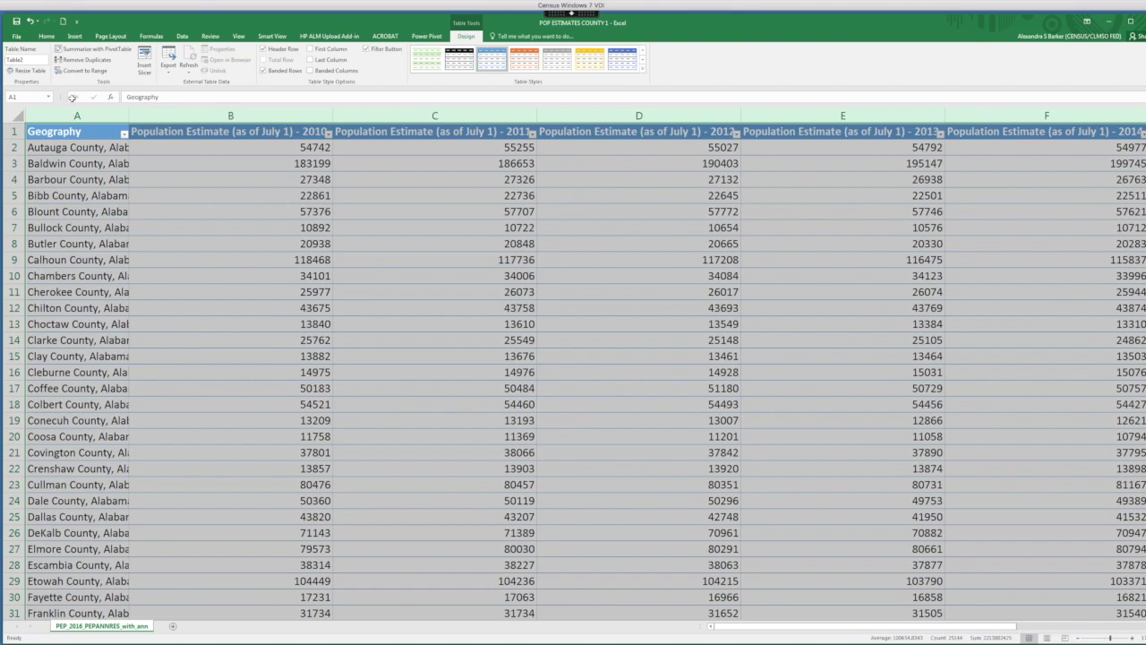
- Autofit the Geography column and insert an empty column before the 2010 population column
double_click(130, 115)
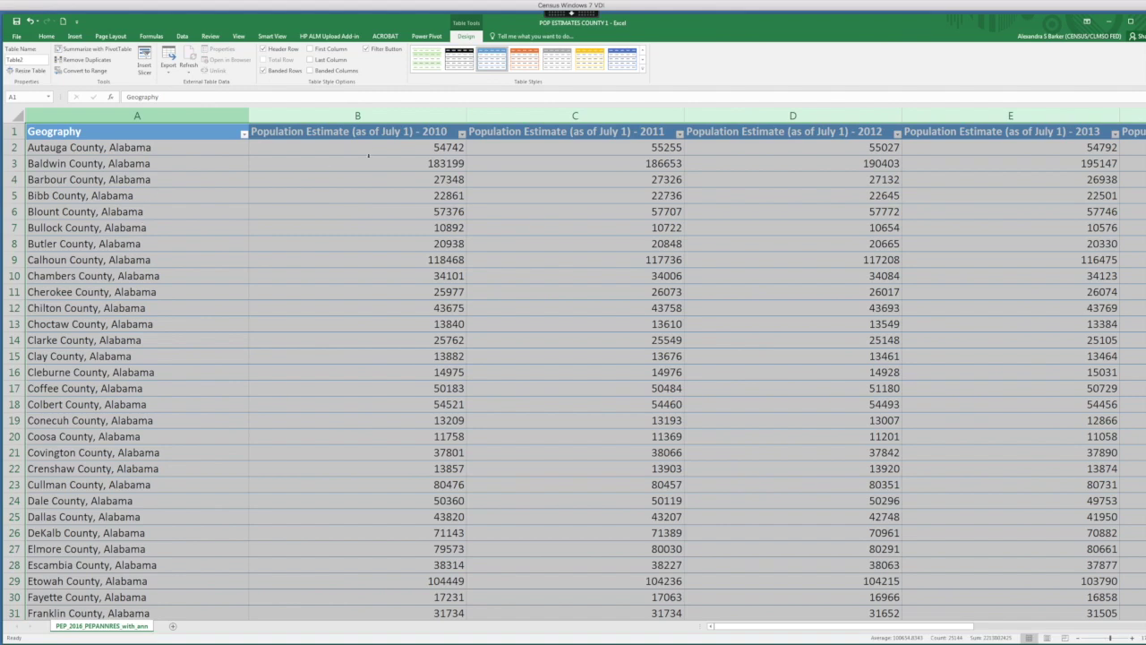
left_click(359, 116)
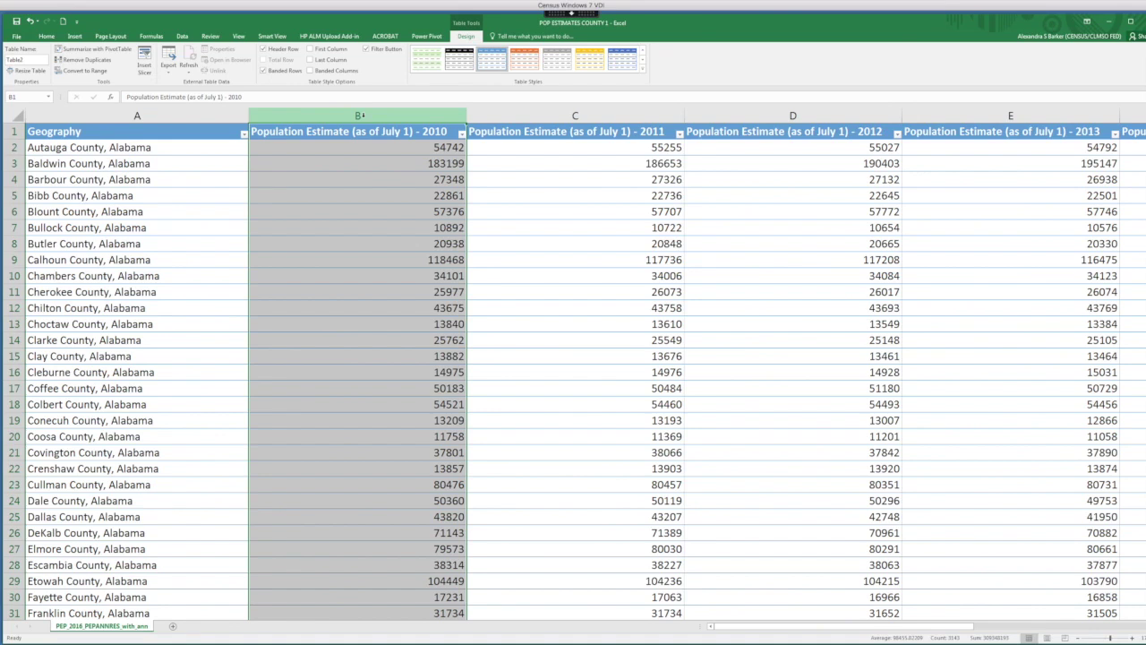
right_click(363, 116)
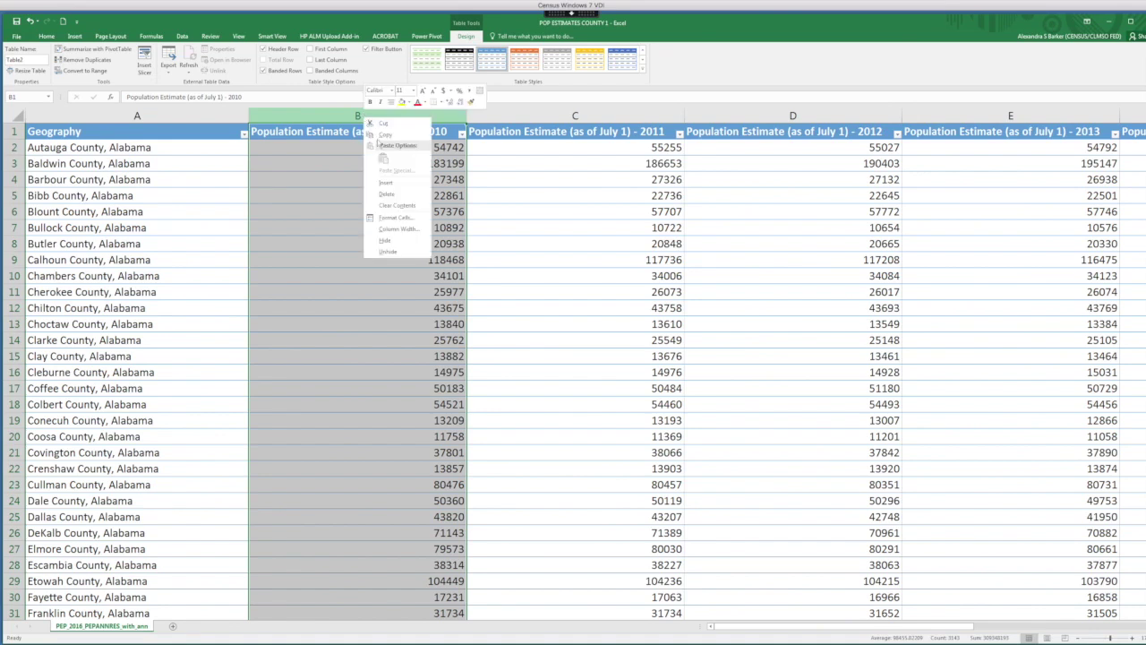
left_click(386, 183)
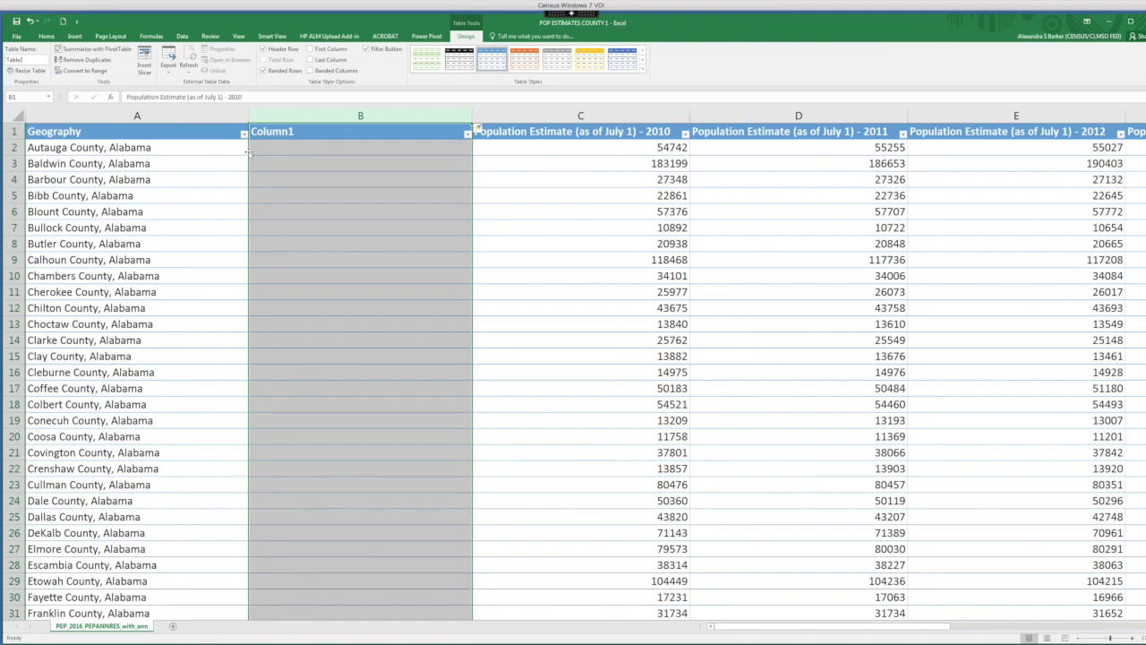
- Select the Geography column and bring up the Data tools
left_click(183, 114)
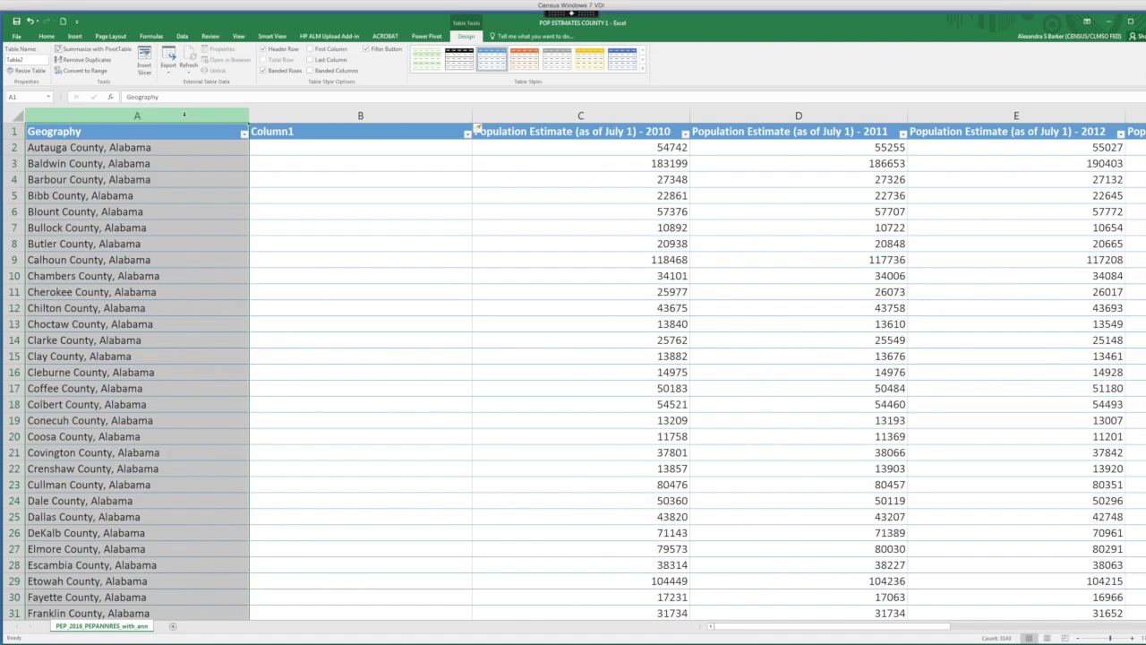
left_click(52, 36)
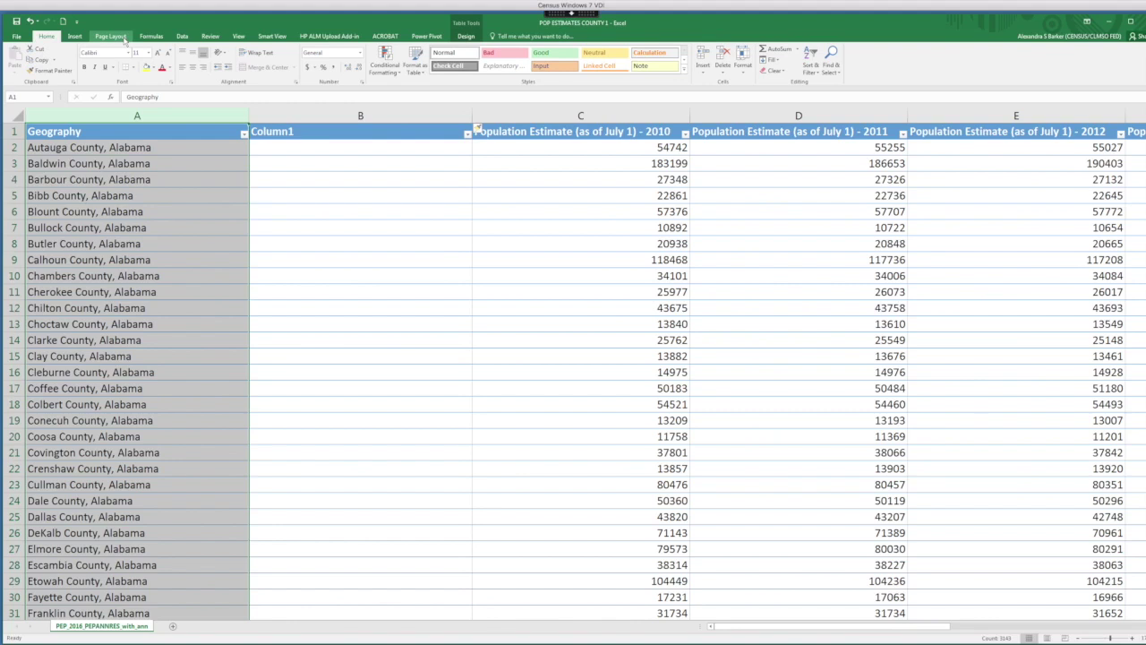
left_click(182, 35)
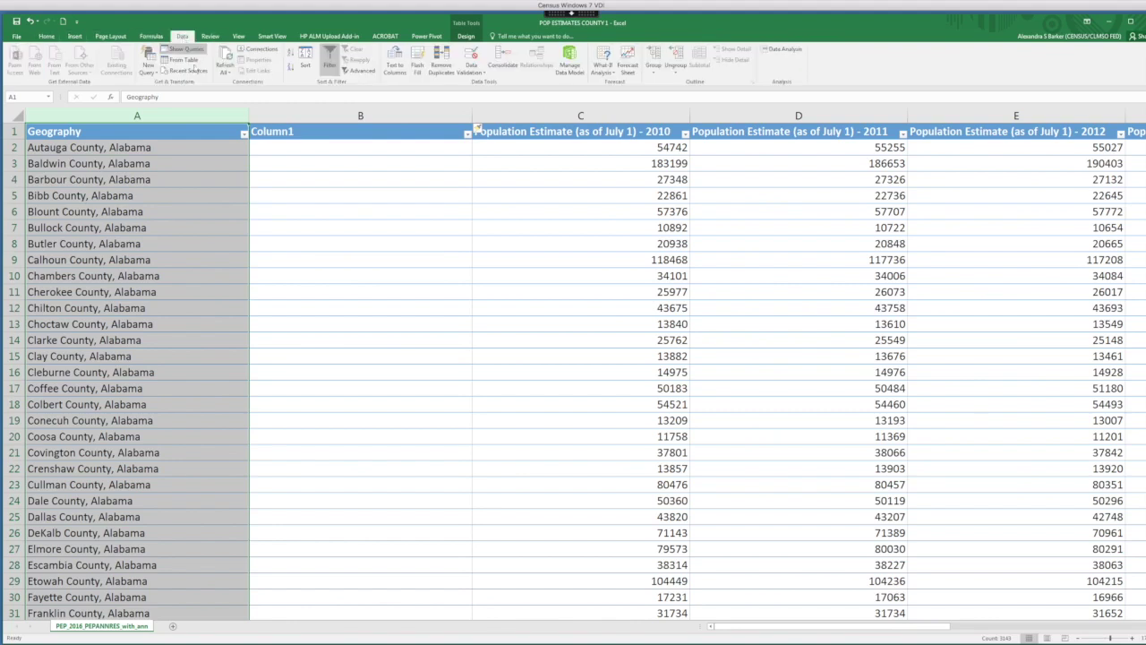
- Run Text to Columns, delimited by comma, placing state names into Column1
left_click(395, 63)
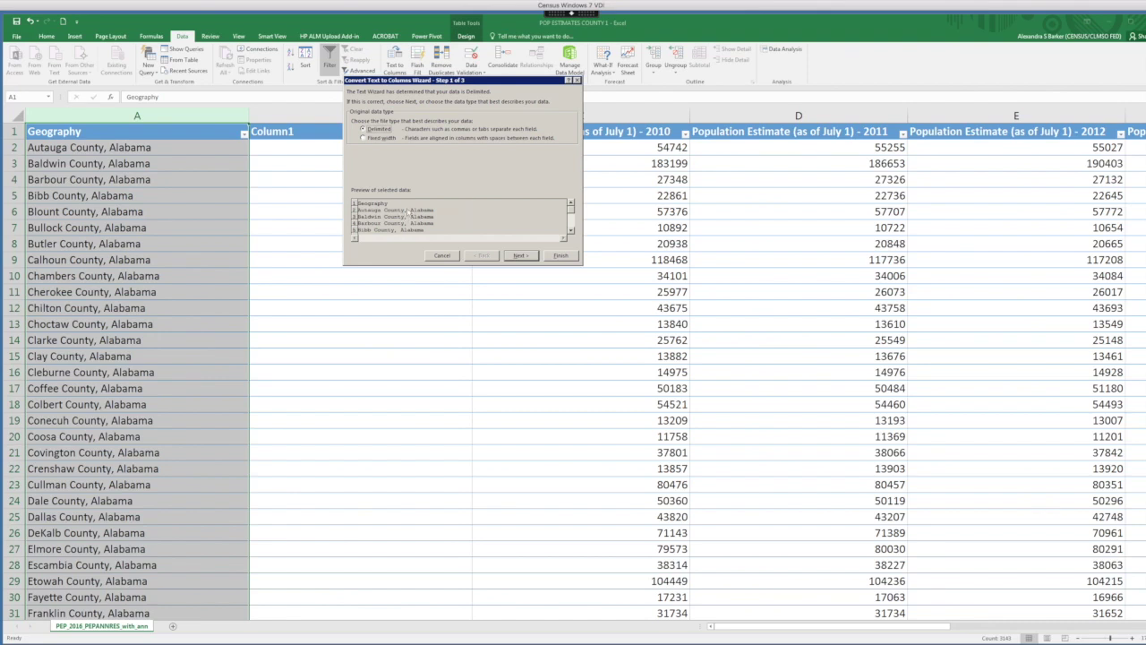
left_click(520, 256)
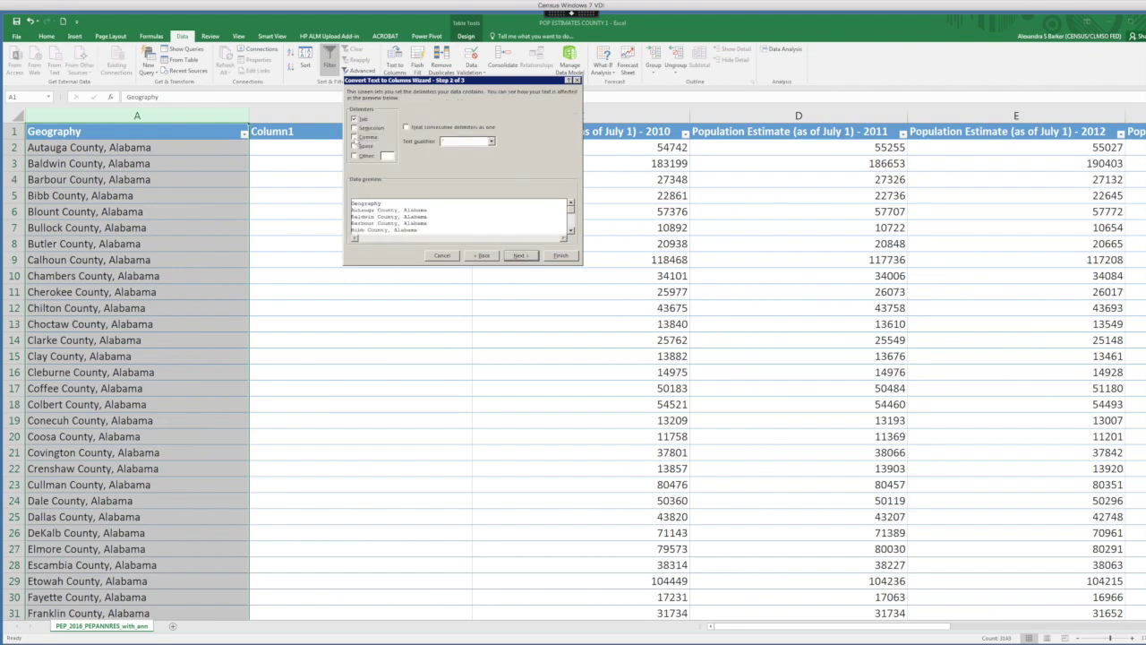
left_click(357, 137)
left_click(520, 255)
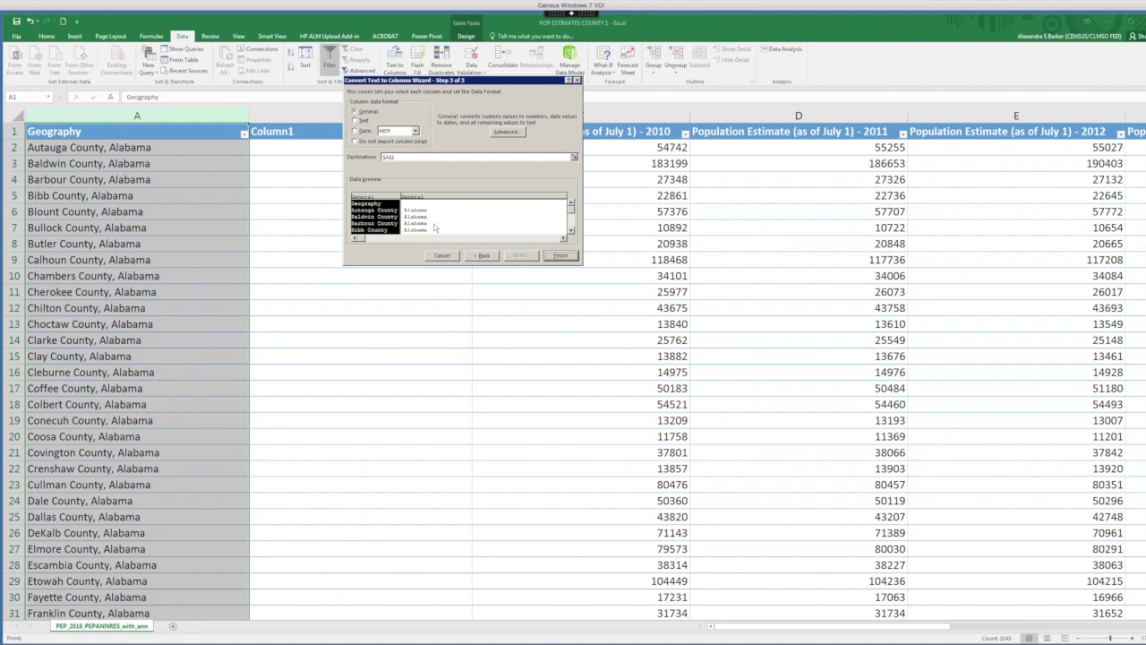
left_click(562, 257)
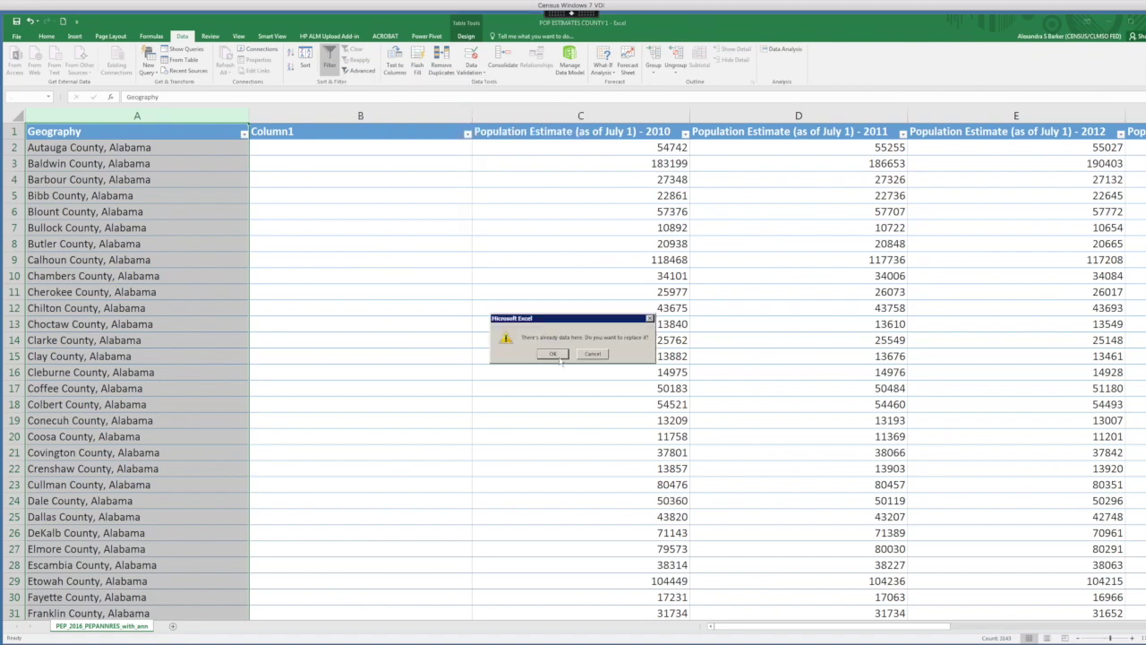
left_click(557, 355)
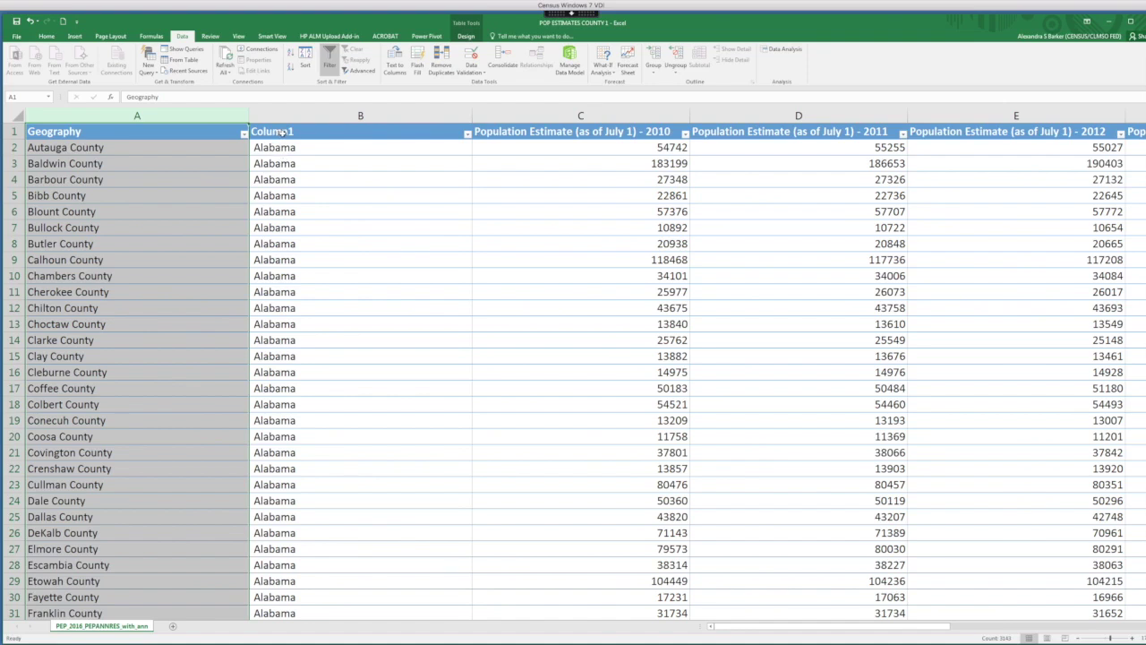
left_click(281, 133)
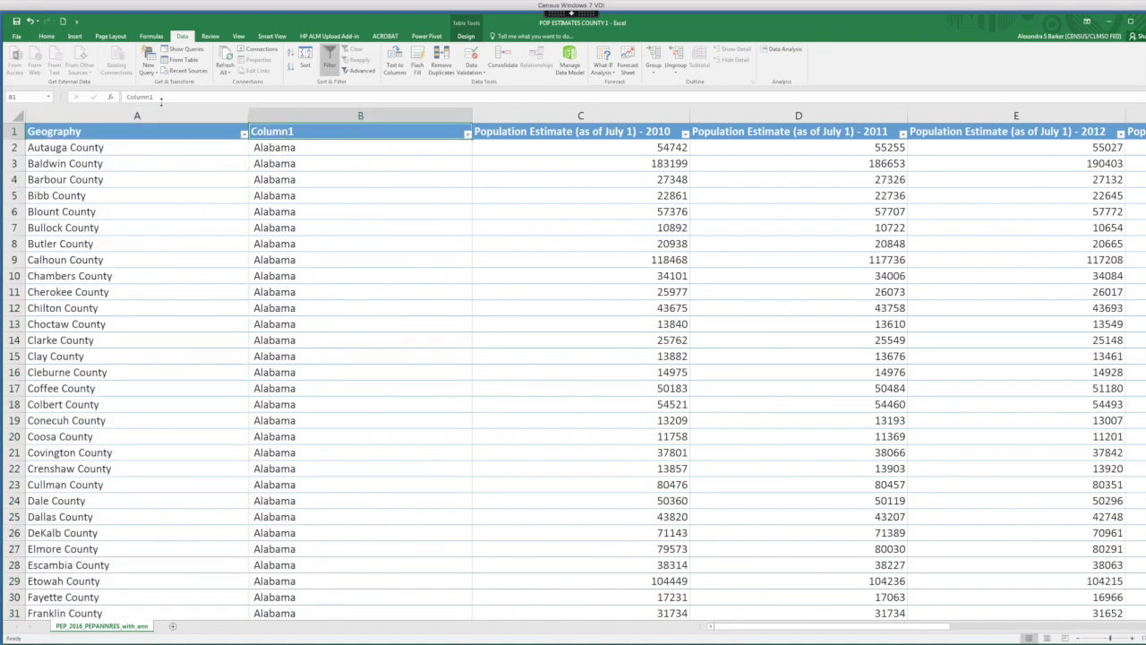
- Enter 'State' as the new heading in place of Column1
type("S")
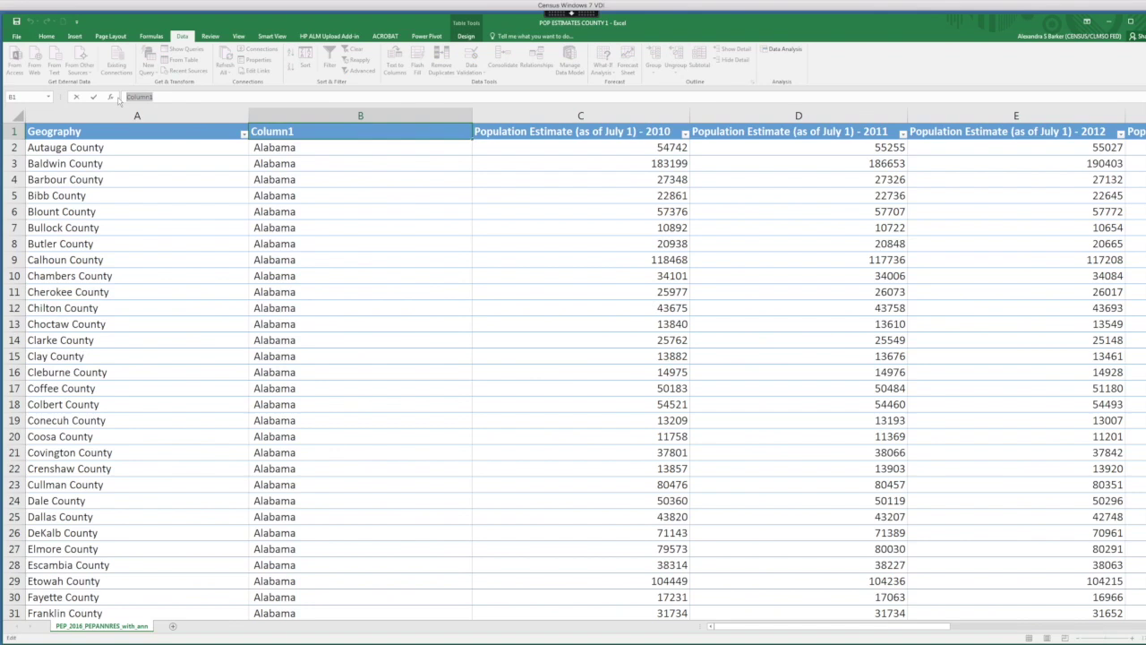
type("tate")
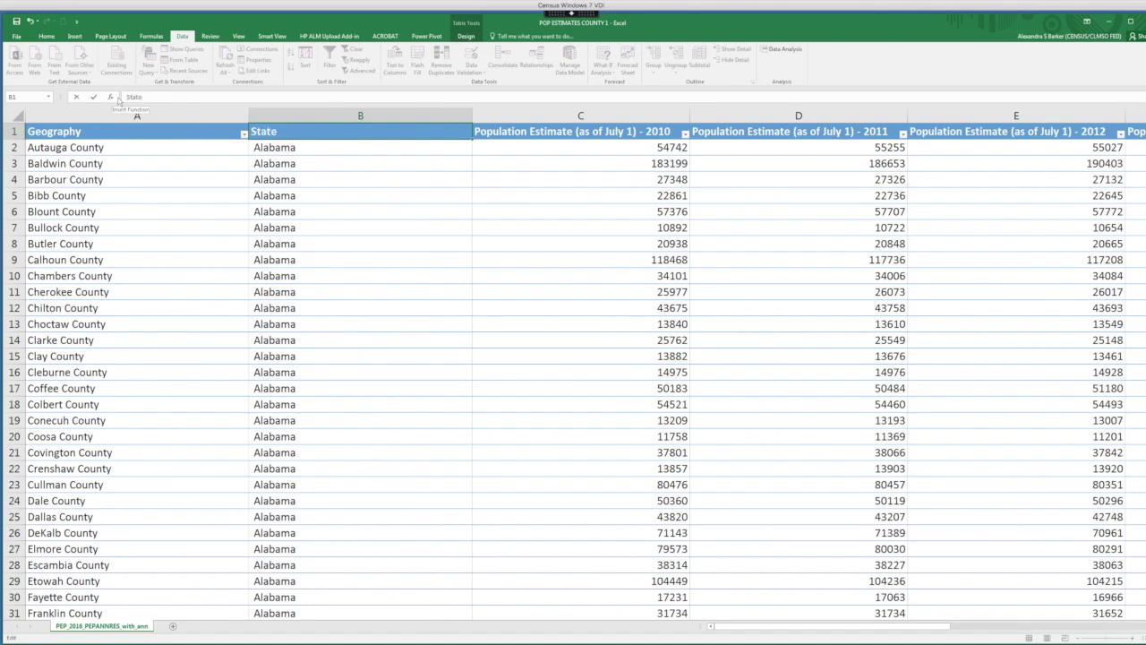
left_click(371, 151)
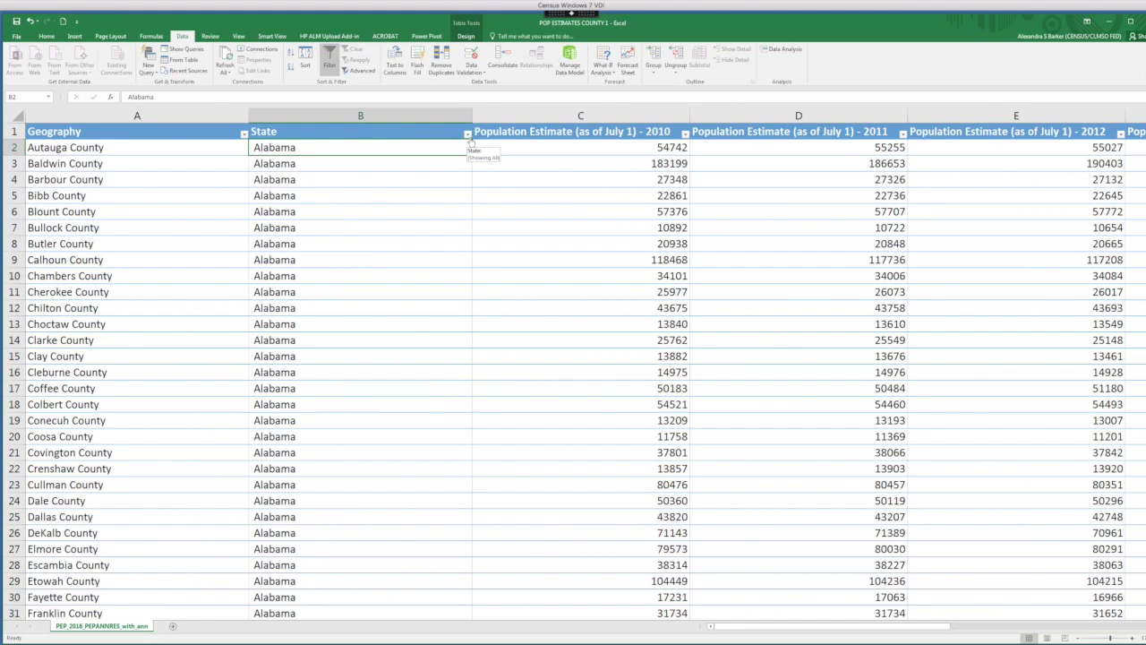
- Filter the State column by searching 'haw' so only Hawaii's counties show
left_click(467, 135)
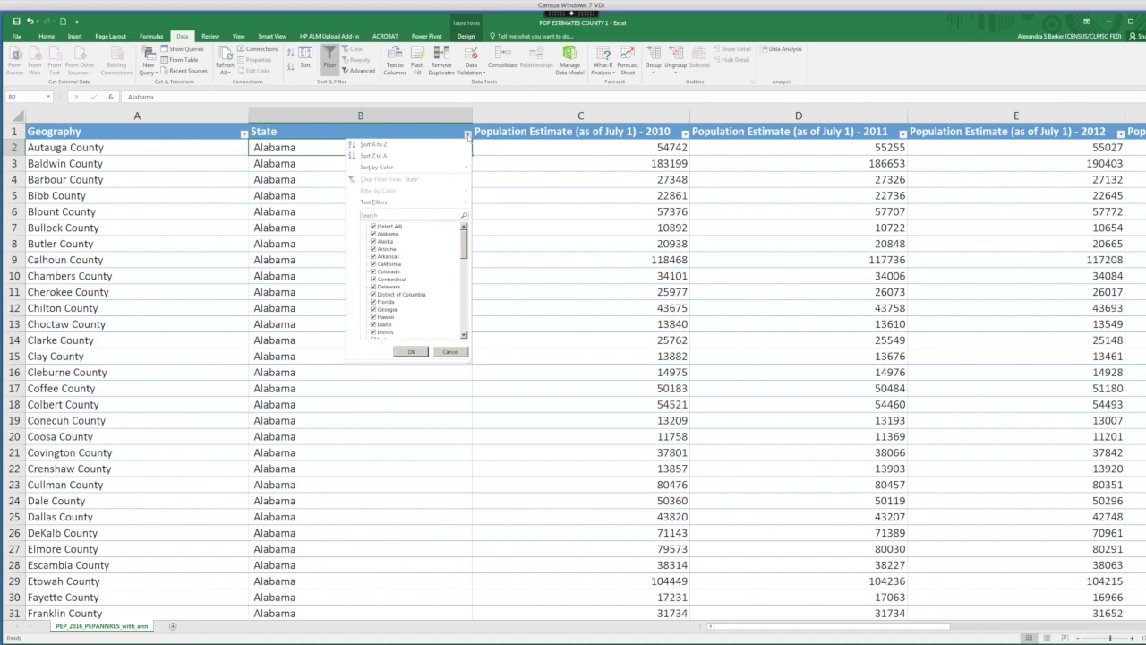
left_click(423, 216)
type("haw")
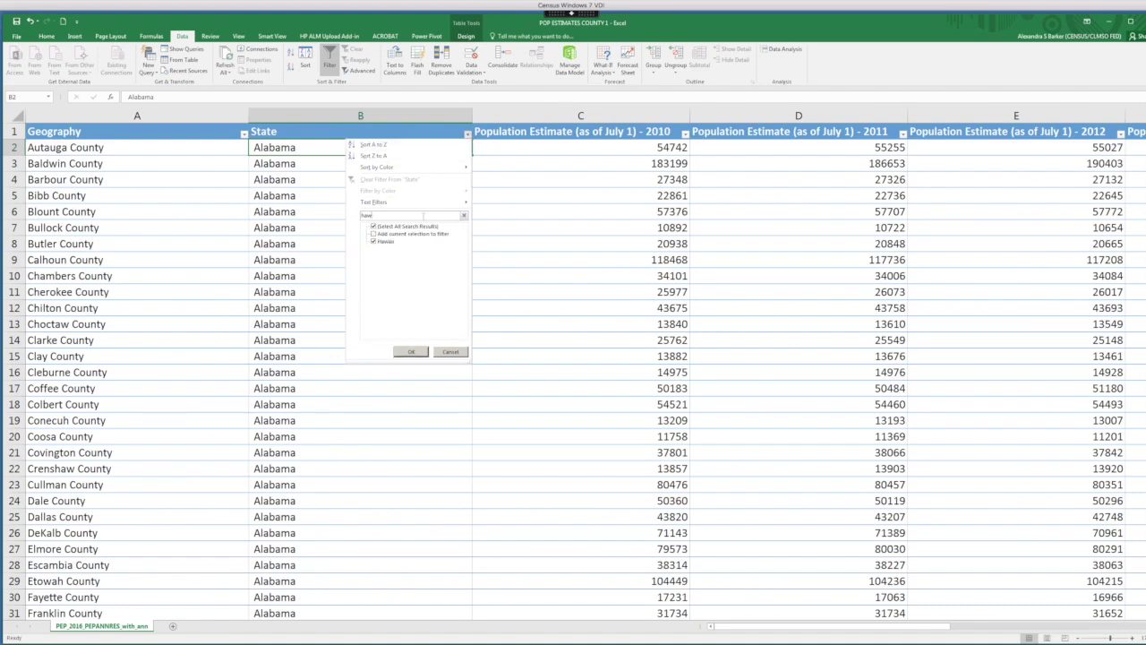
left_click(410, 352)
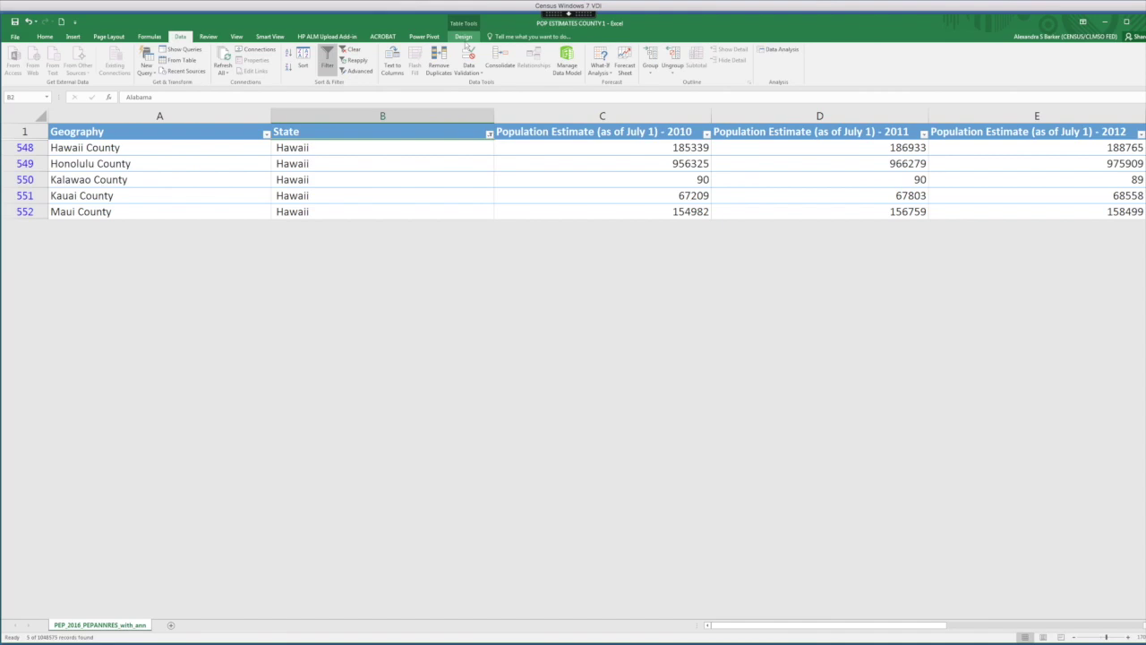
- In the table Design settings, replace the name Table2 with 'POP'
left_click(465, 38)
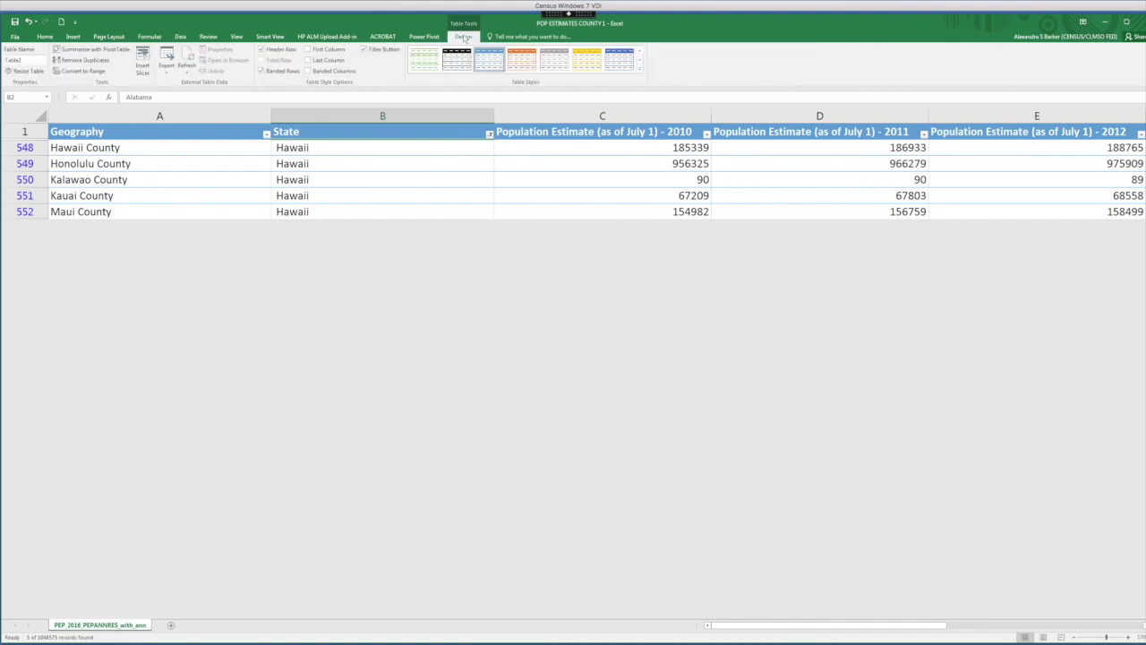
left_click(23, 59)
left_click_drag(22, 59, 5, 59)
type("POP")
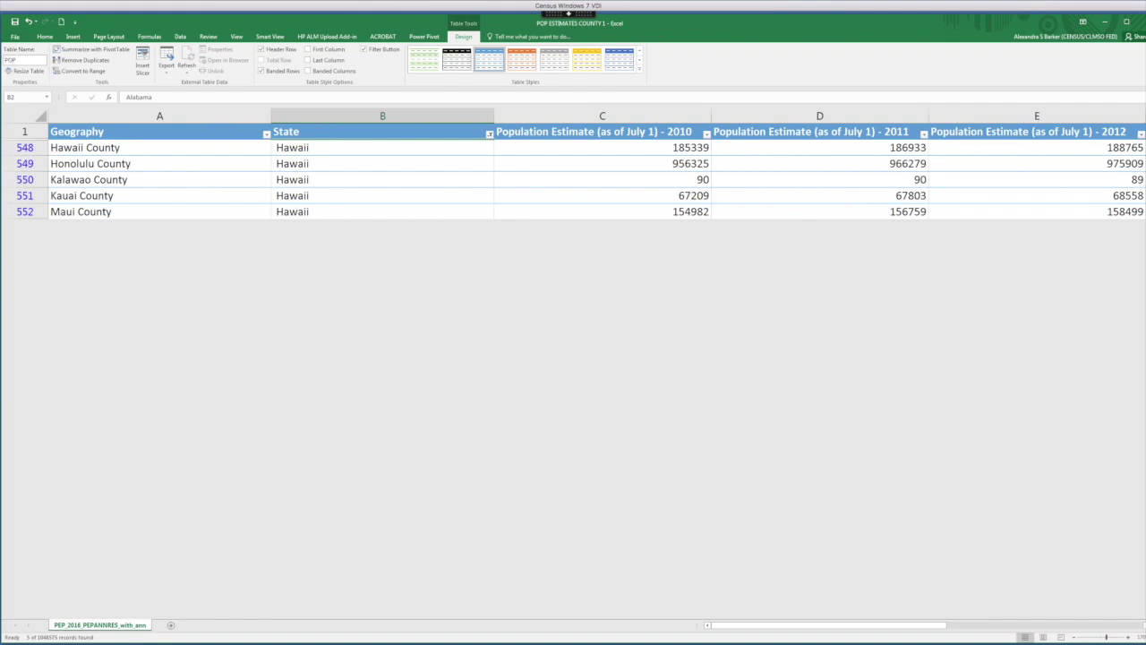